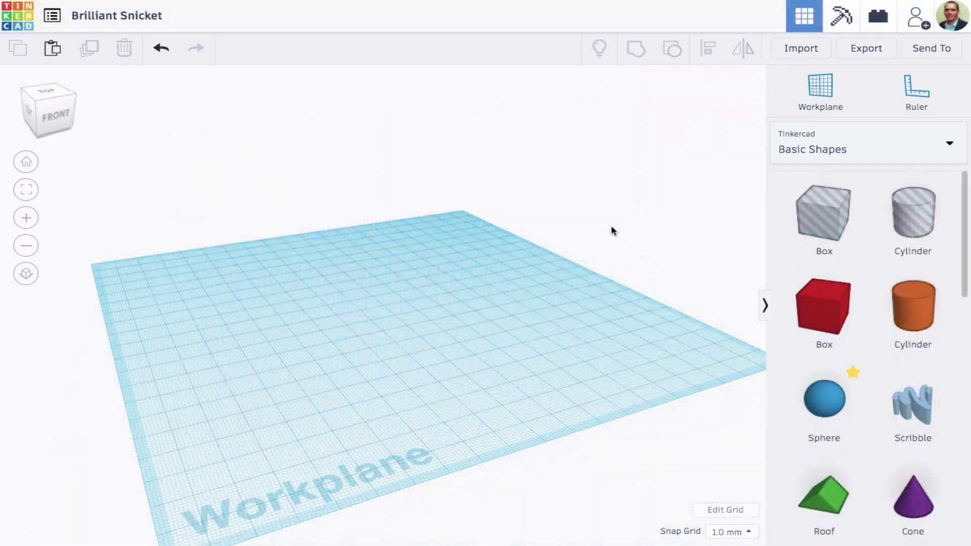
Place a solid red box on the workplane and set its base to 60 mm long by 22 mm deep.
left_click_drag(827, 312, 387, 375)
left_click(440, 352)
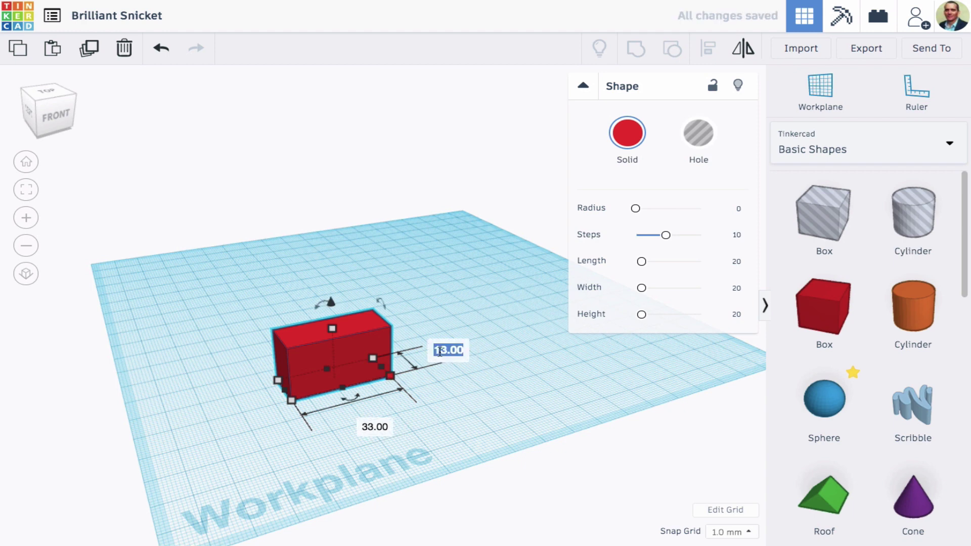
type("22")
key("Return")
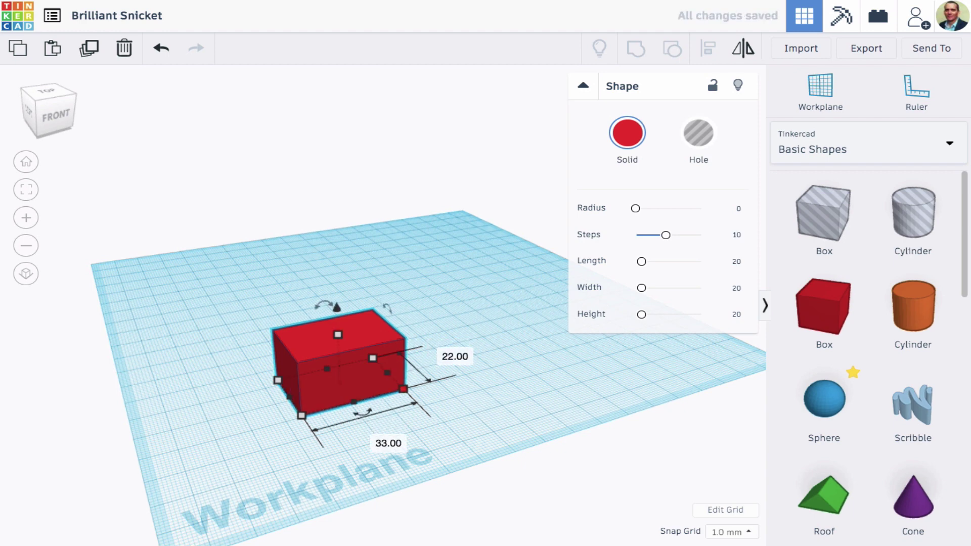
left_click(386, 443)
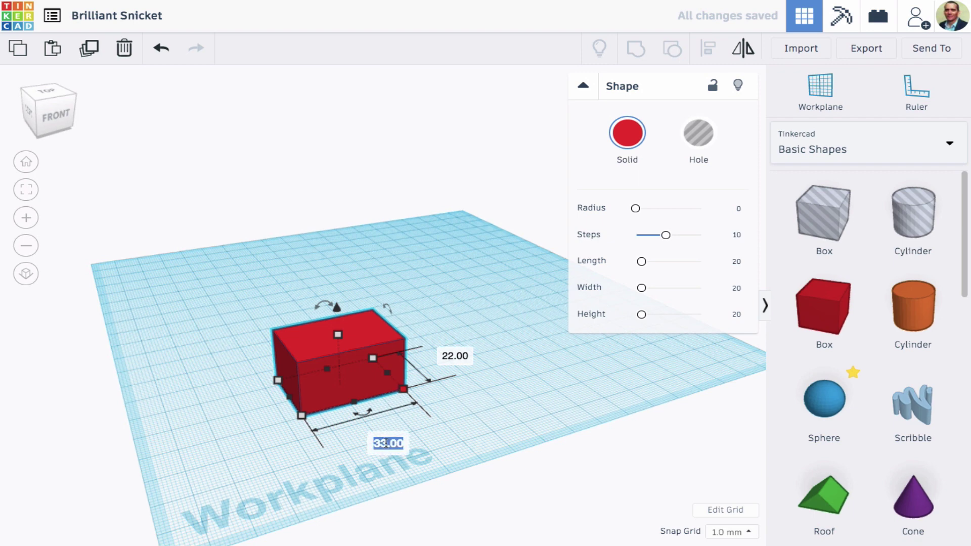
type("60")
key("Return")
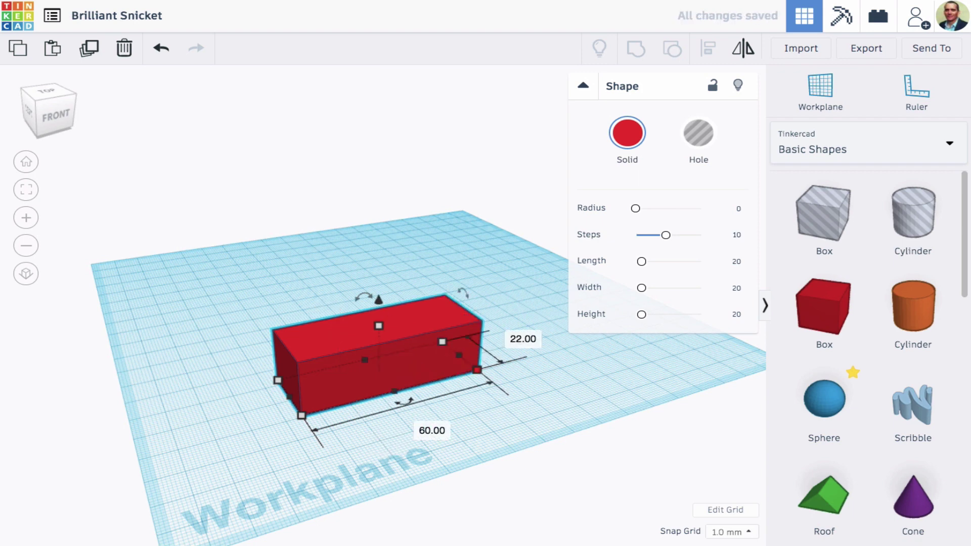
Set the red box's height to 75 mm and deselect it.
left_click_drag(379, 326, 381, 166)
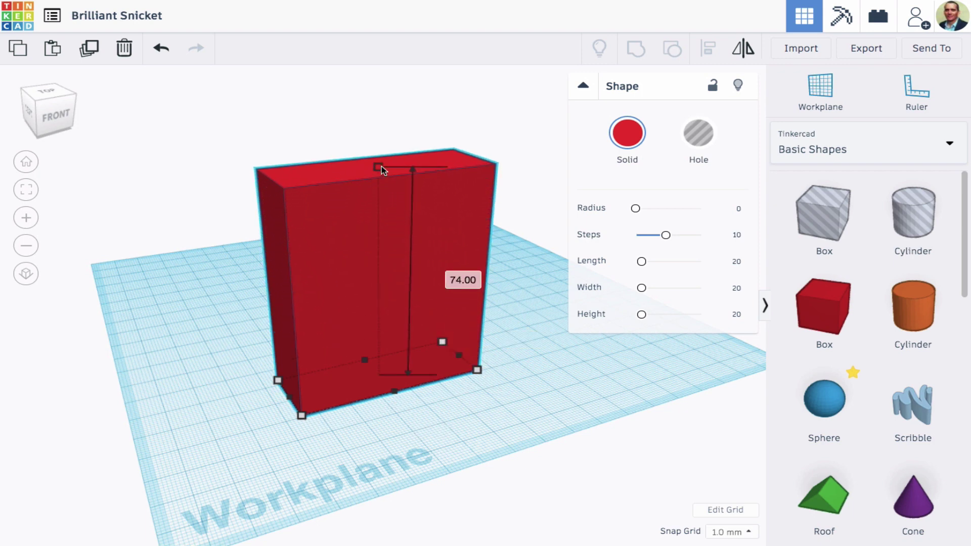
left_click(468, 279)
type("75")
key("Return")
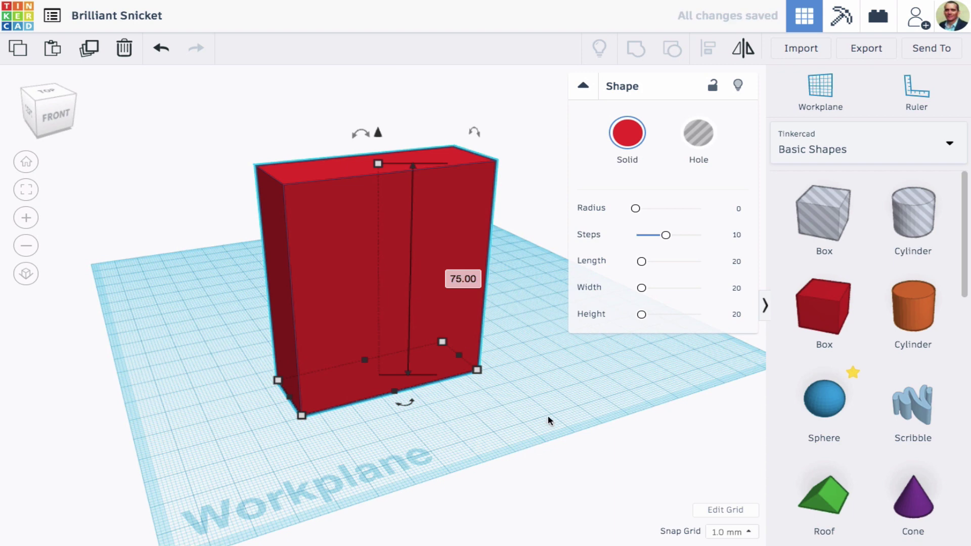
left_click(549, 421)
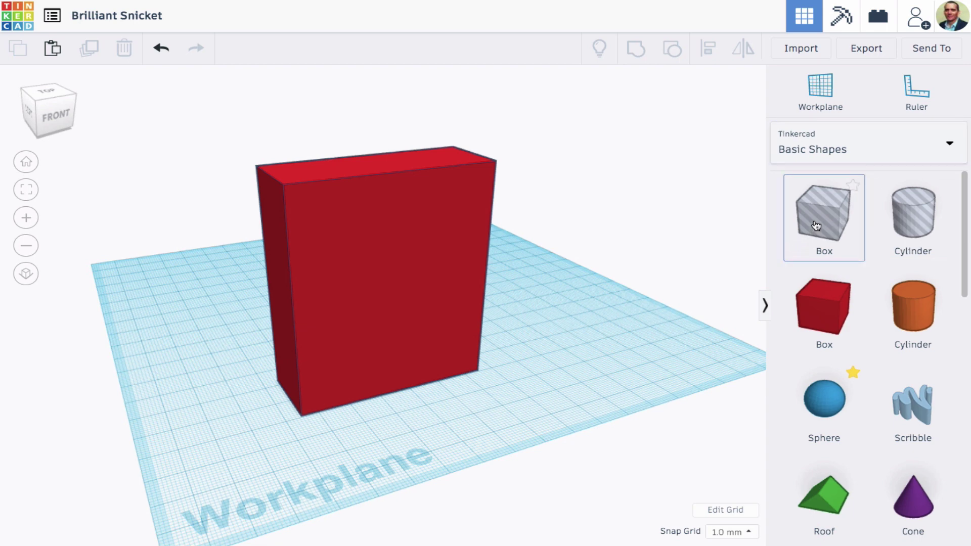
Place a hole box at the red box's front, about 54 mm long and 18 mm tall, and raise it 4 mm above the workplane.
mouse_move(816, 226)
left_mouse_down()
mouse_move(582, 384)
mouse_move(521, 406)
mouse_move(467, 414)
mouse_move(460, 388)
mouse_move(312, 405)
left_mouse_up()
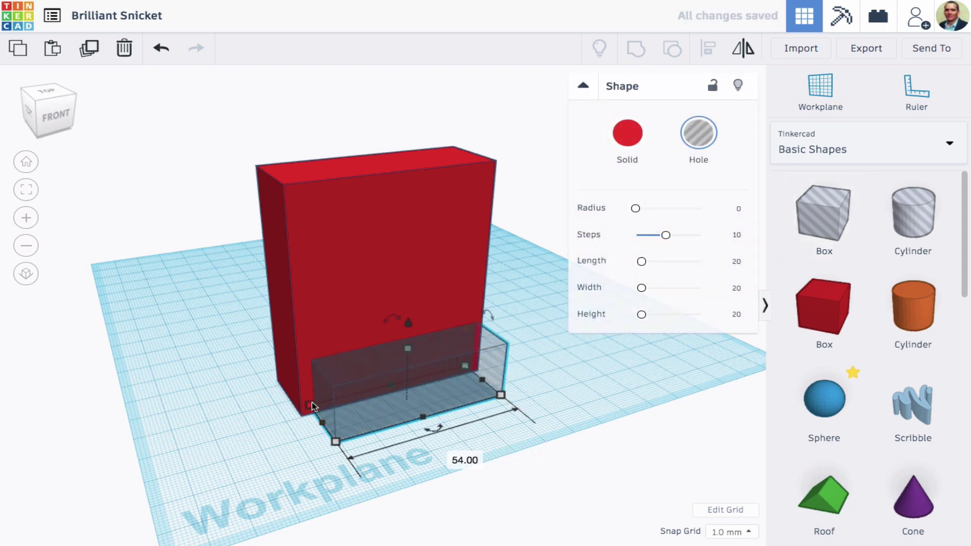
right_click_drag(550, 354, 527, 331)
left_click_drag(381, 293, 382, 301)
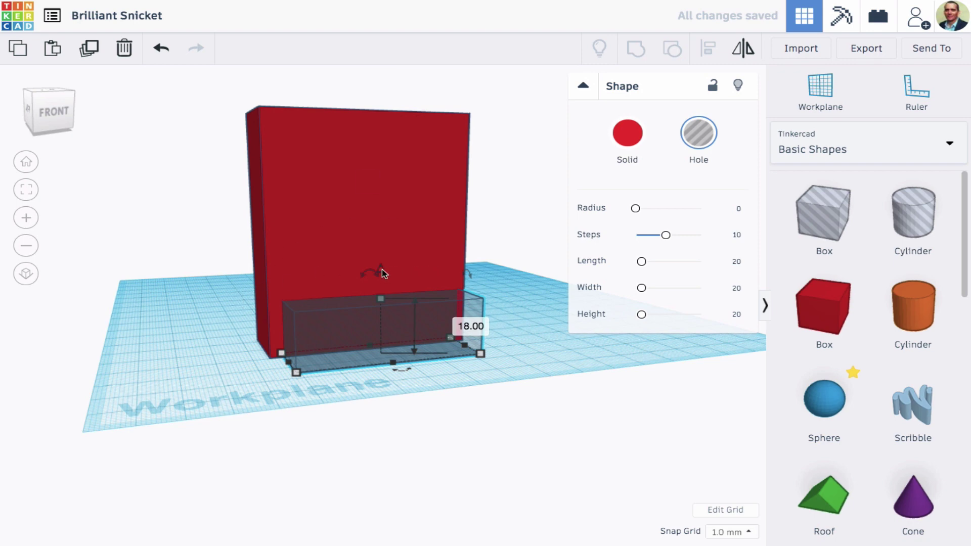
left_click_drag(381, 270, 386, 258)
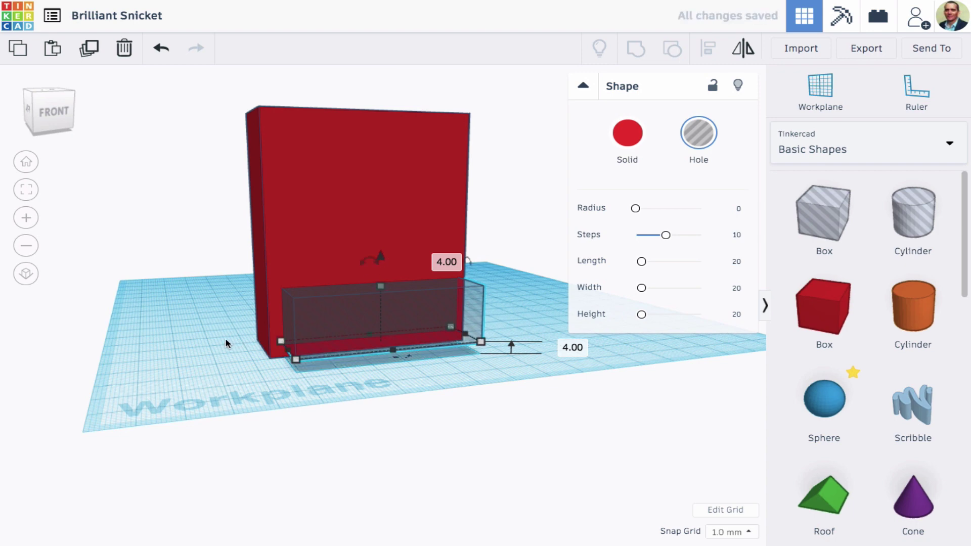
Select both boxes and align the hole box to the centre of the red box's length.
right_click_drag(228, 338, 198, 323)
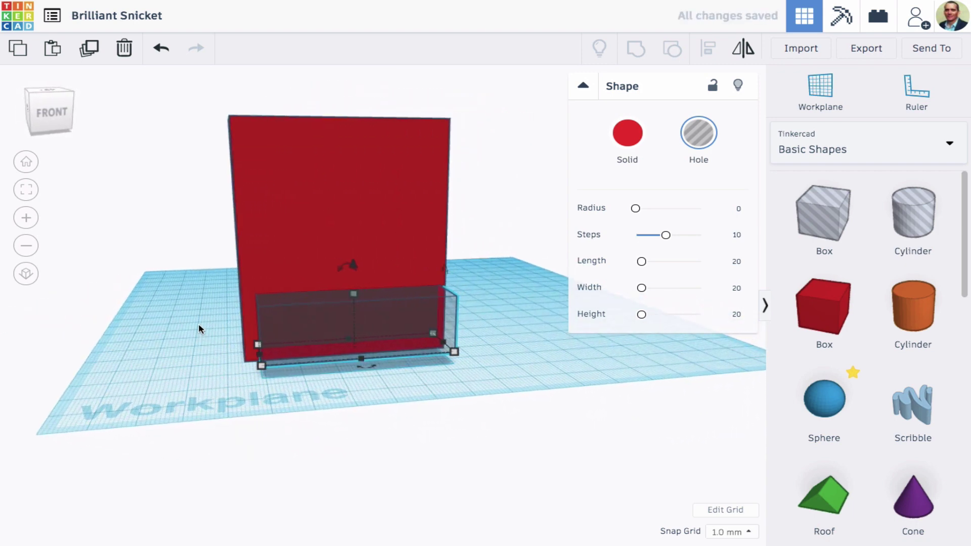
left_click(208, 274)
left_click_drag(204, 265, 315, 332)
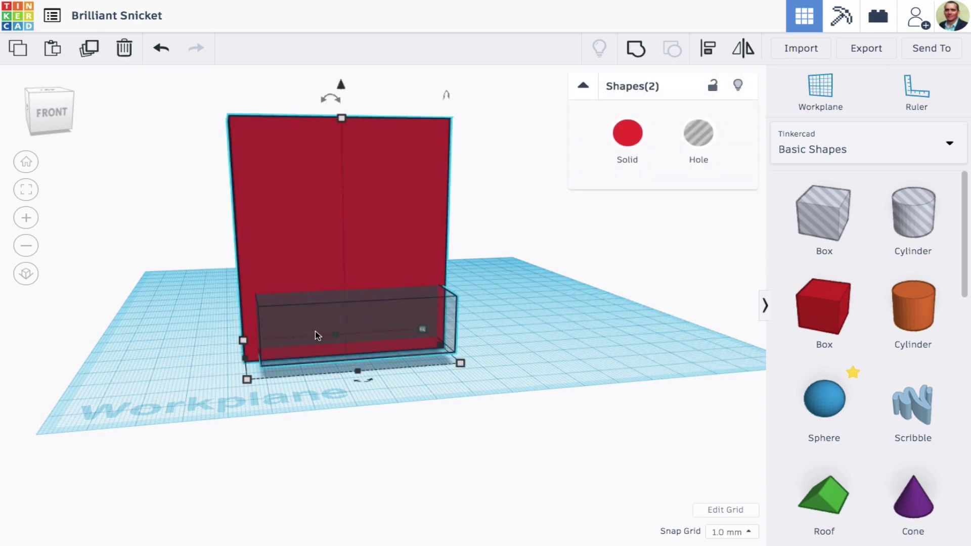
left_click(706, 51)
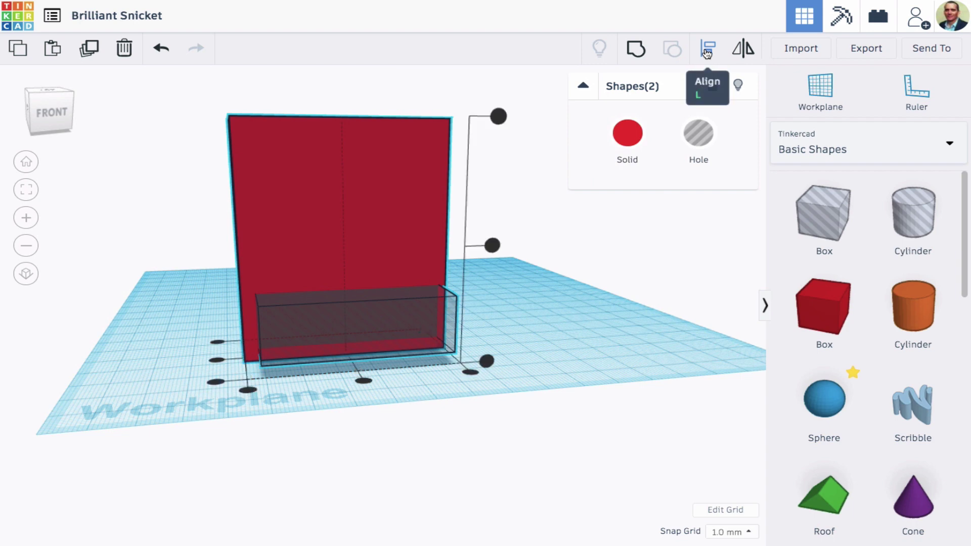
right_click_drag(412, 406, 368, 452)
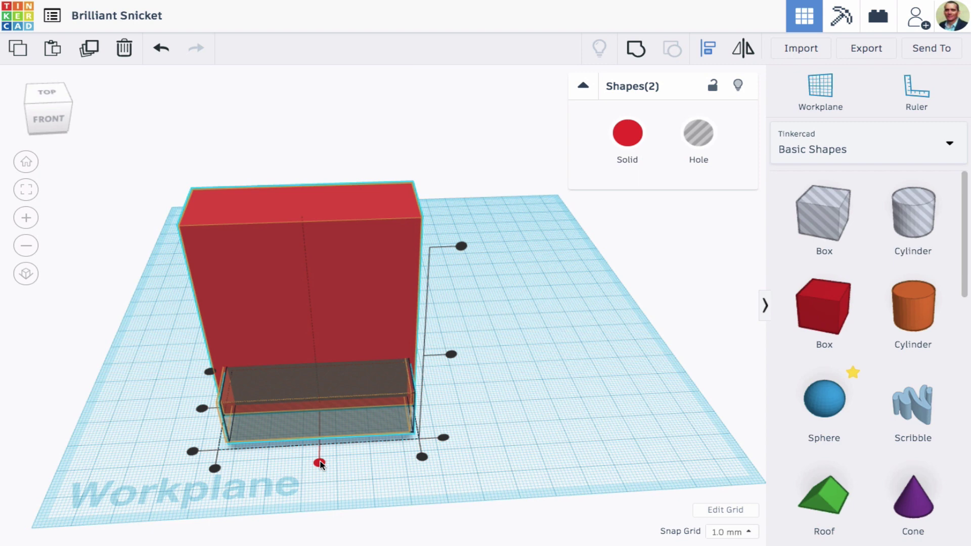
left_click(319, 463)
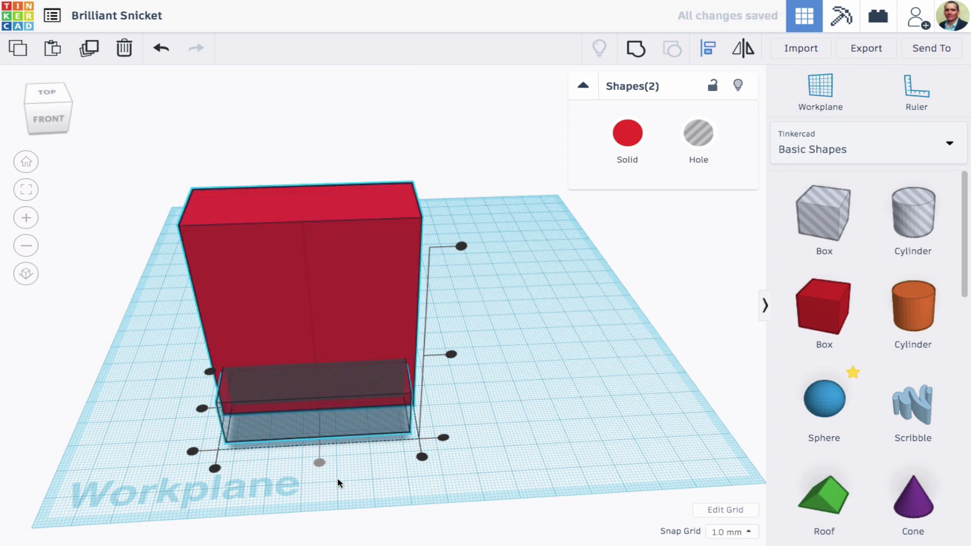
left_click(338, 477)
Nudge the hole box back into the red box until only a thin sliver protrudes from the front face.
right_click_drag(336, 480, 533, 397)
left_click(526, 357)
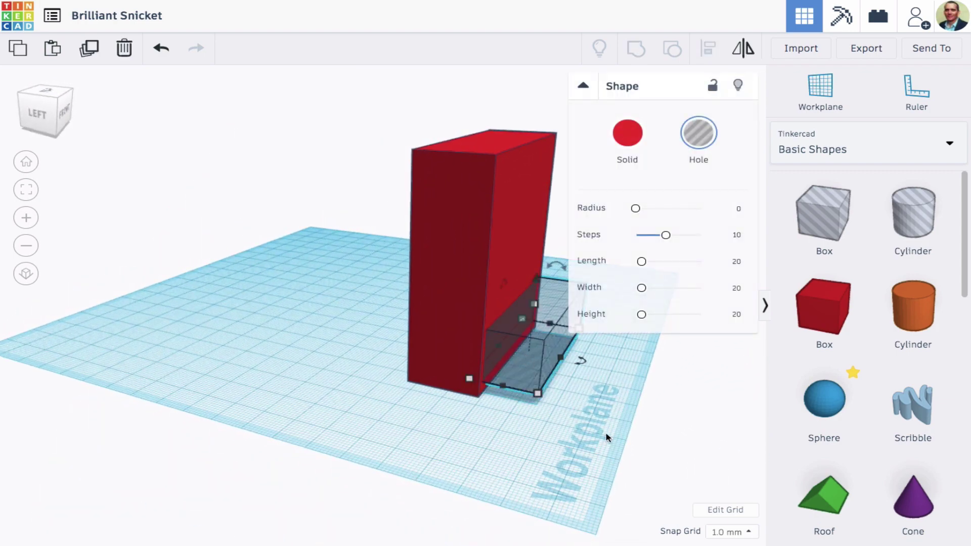
key("Left")
key("Left")
key("Left")
key("Left")
key("Left")
key("Left")
key("Left")
key("Left")
key("Left")
key("Left")
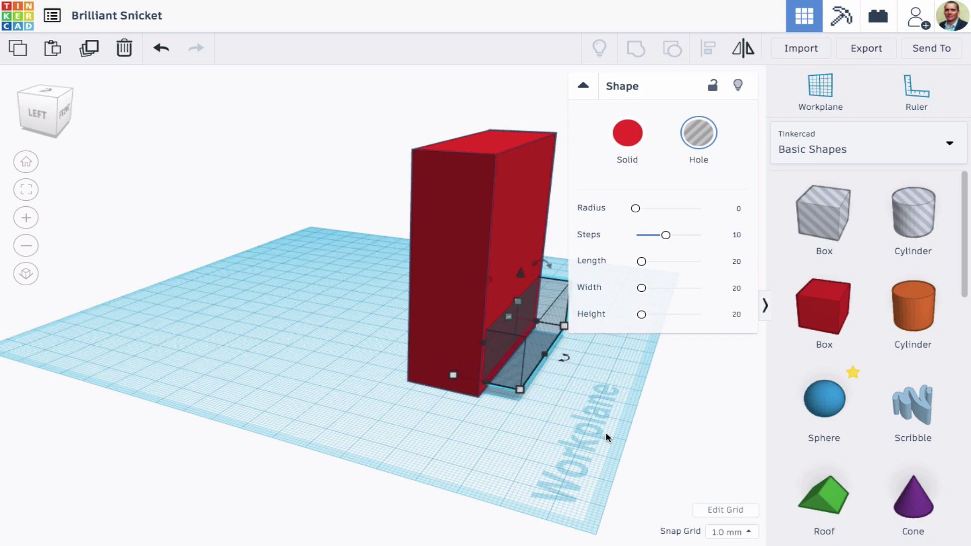
key("Left")
key("Left")
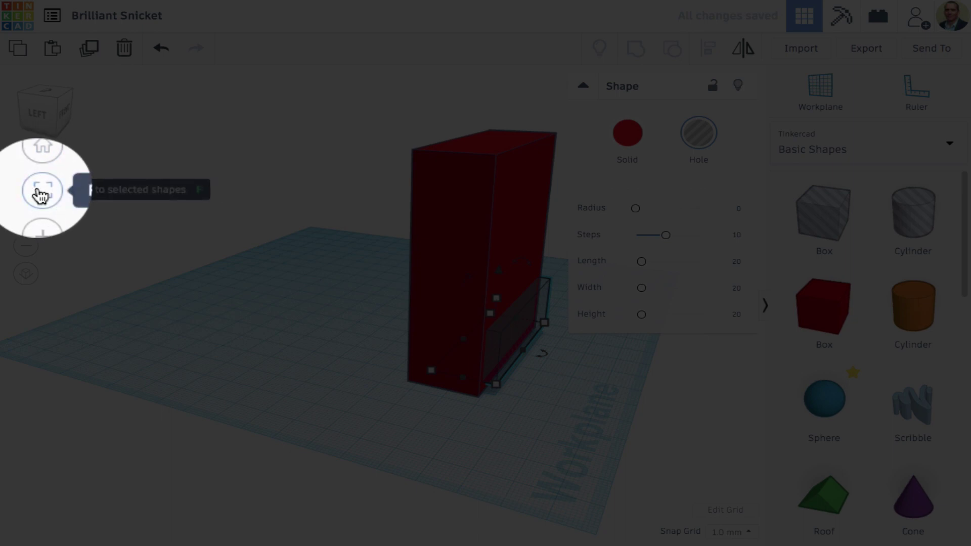
left_click(27, 190)
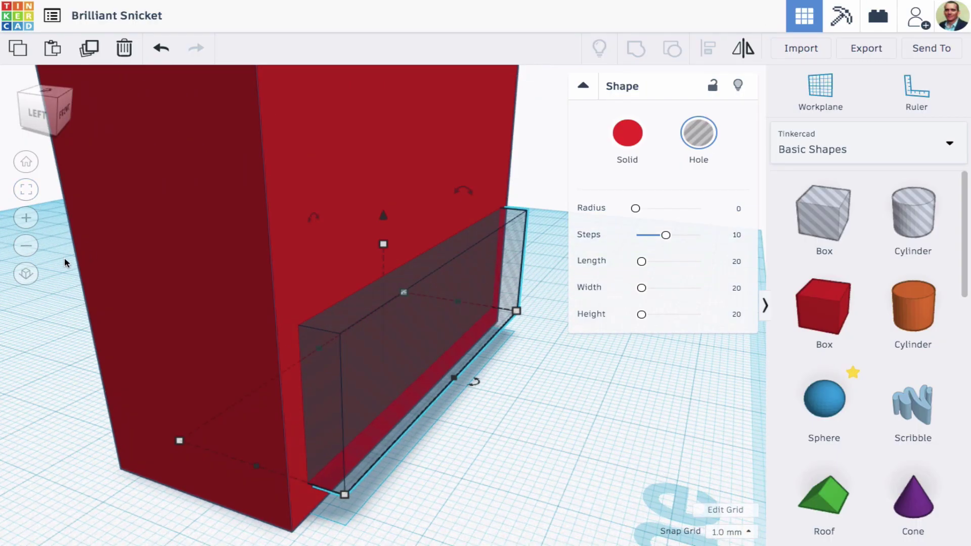
right_click_drag(65, 259, 142, 228)
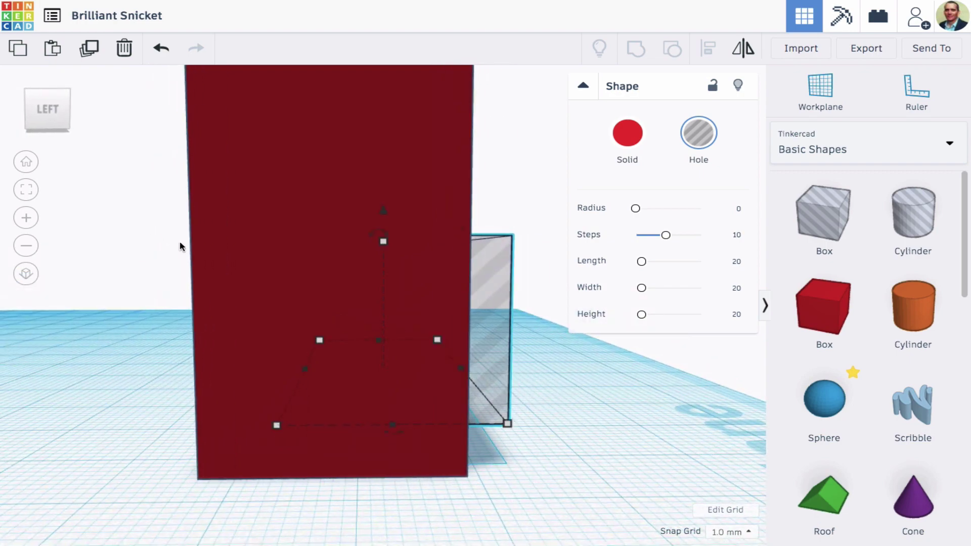
key("Left")
key("Left")
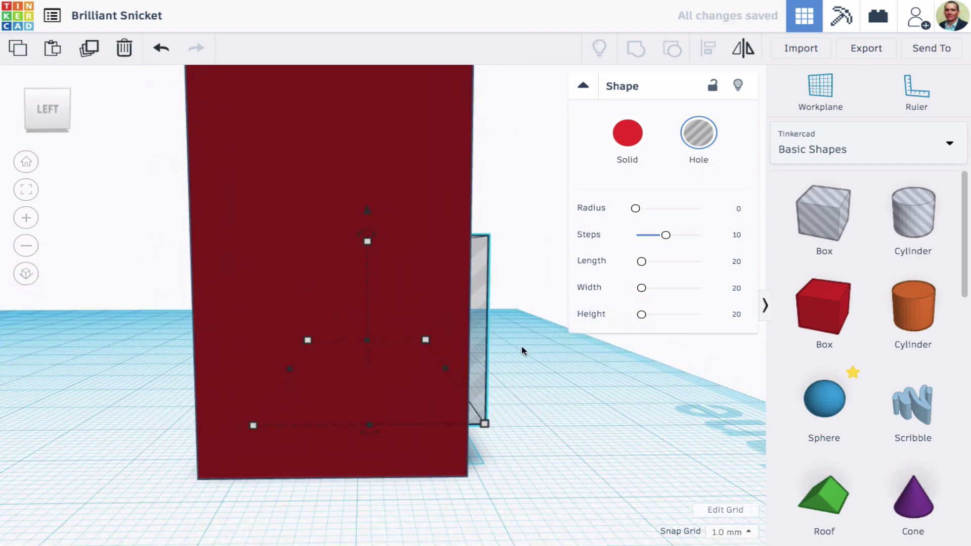
key("Left")
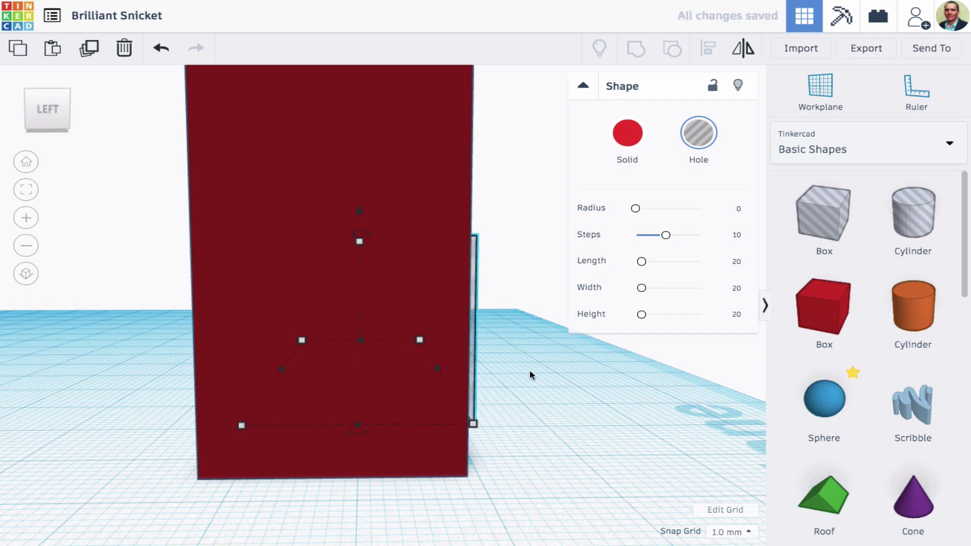
Duplicate the hole box upward three times at 21 mm spacing to form four stacked shelf openings.
right_click_drag(533, 380, 347, 421)
scroll(347, 417, "down", 5)
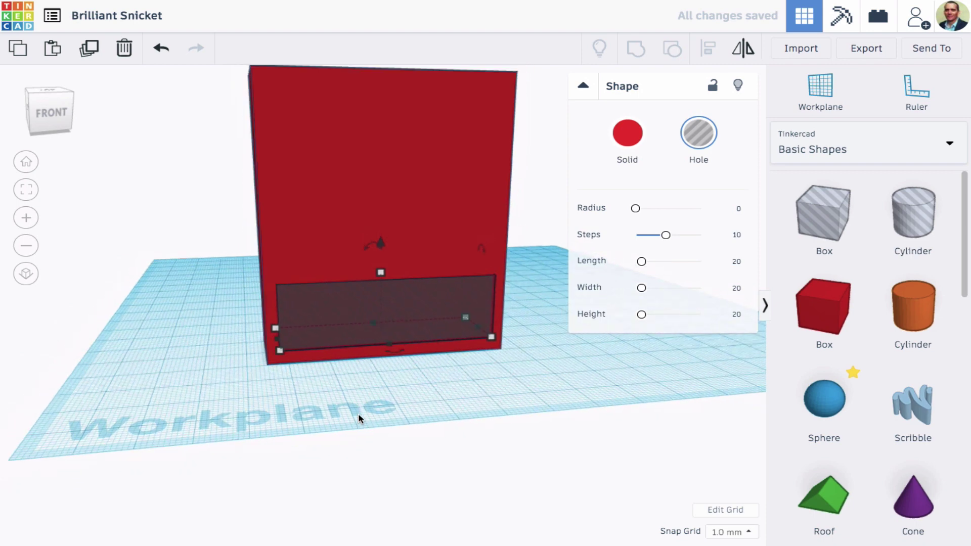
scroll(358, 413, "down", 1)
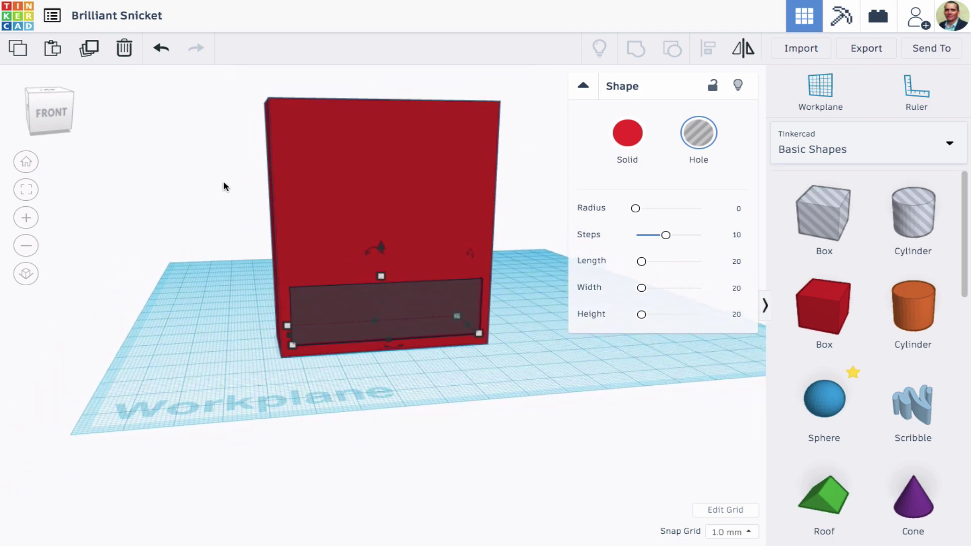
left_click(90, 47)
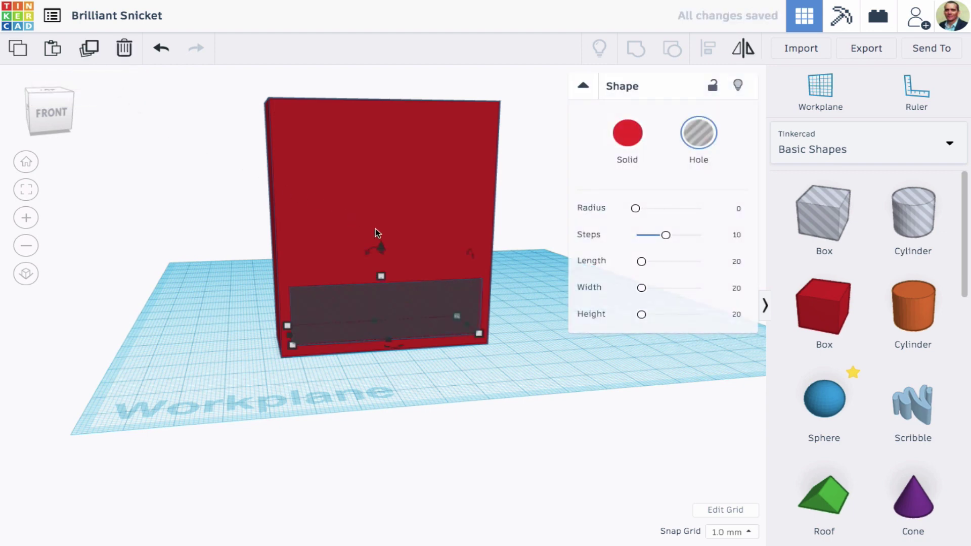
left_click_drag(381, 247, 381, 181)
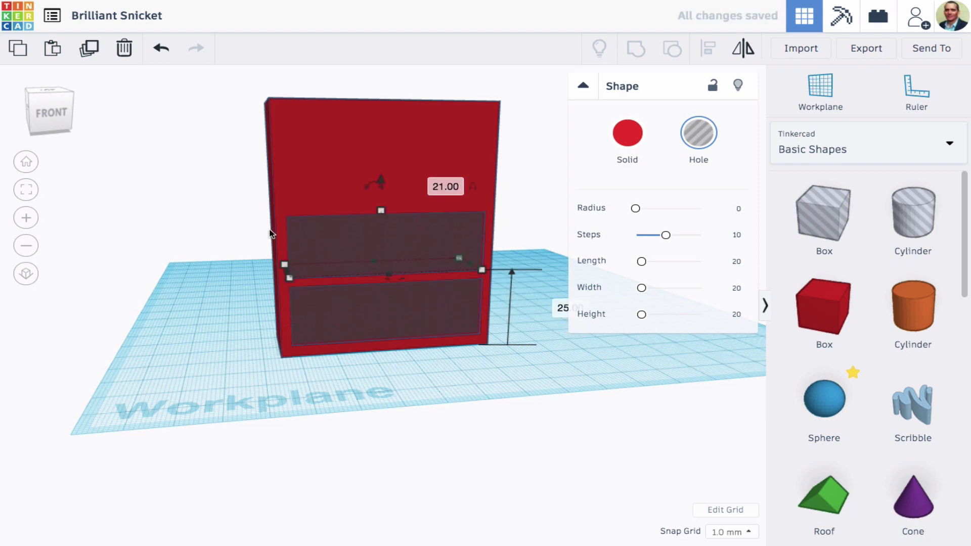
left_click(91, 49)
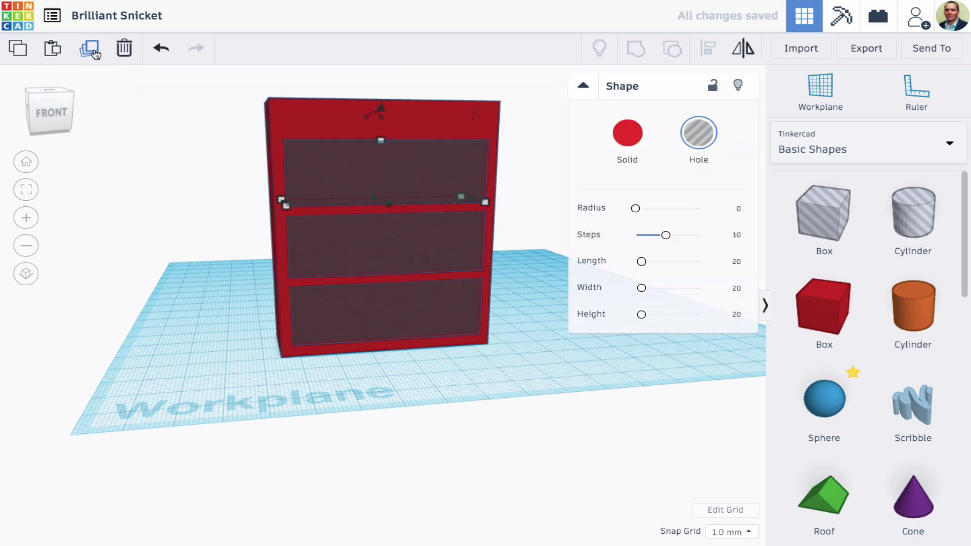
Select the red box with all four hole boxes and group them to cut out the shelves.
scroll(229, 147, "down", 3)
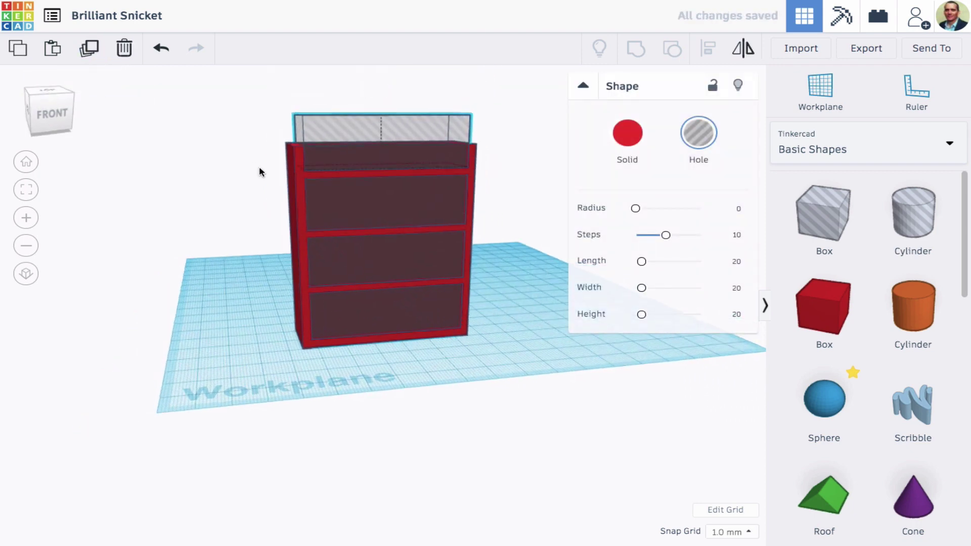
right_click_drag(260, 168, 192, 151)
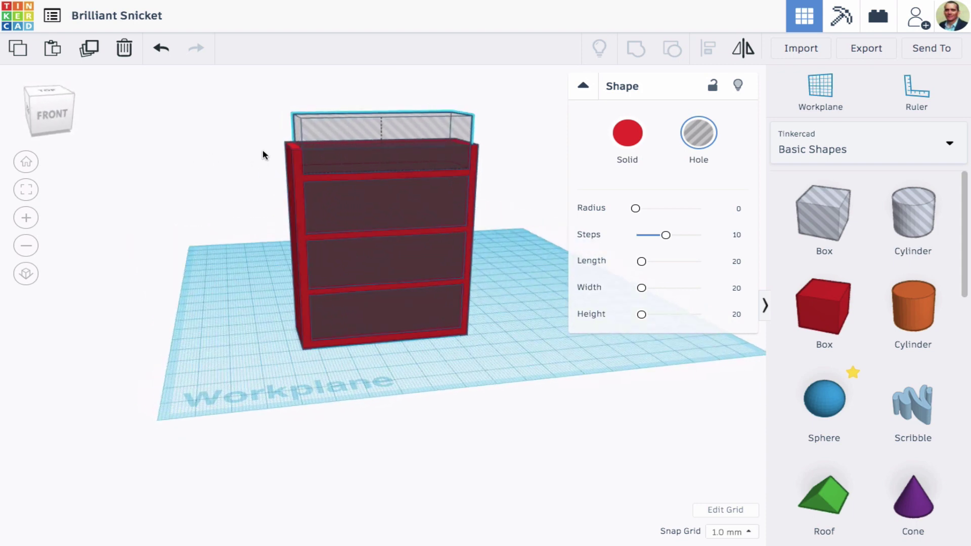
right_click_drag(263, 150, 217, 150)
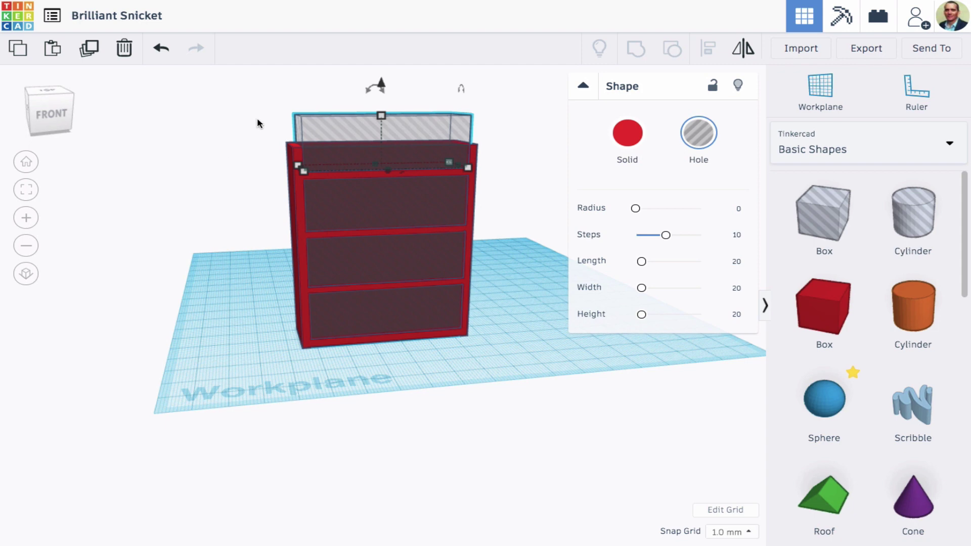
left_click_drag(261, 113, 385, 313)
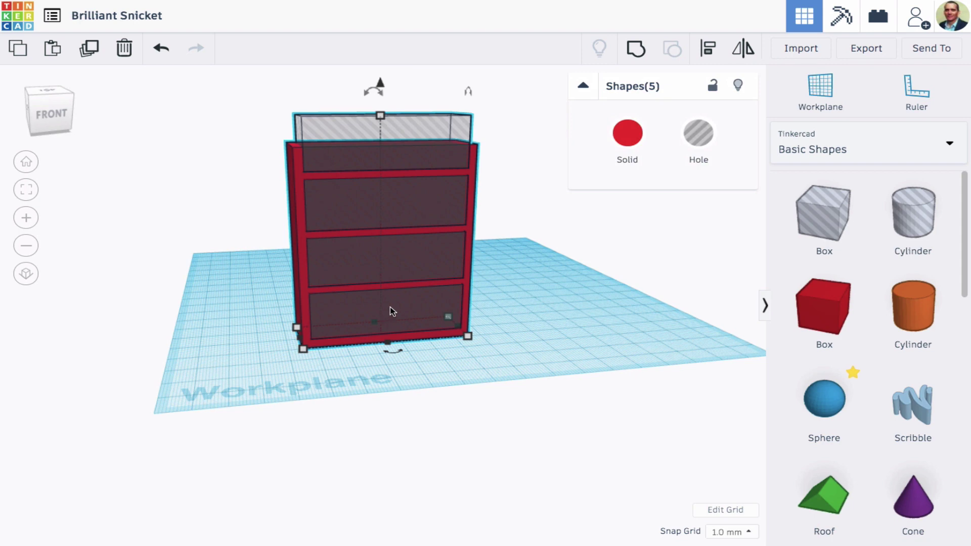
left_click(629, 60)
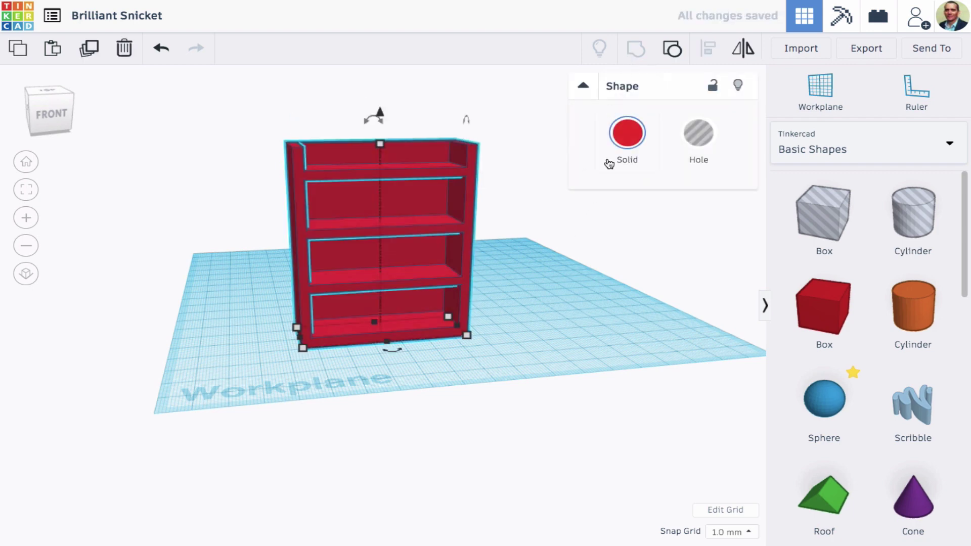
Colour the grouped bookshelf with the medium brown preset and deselect it.
left_click(626, 138)
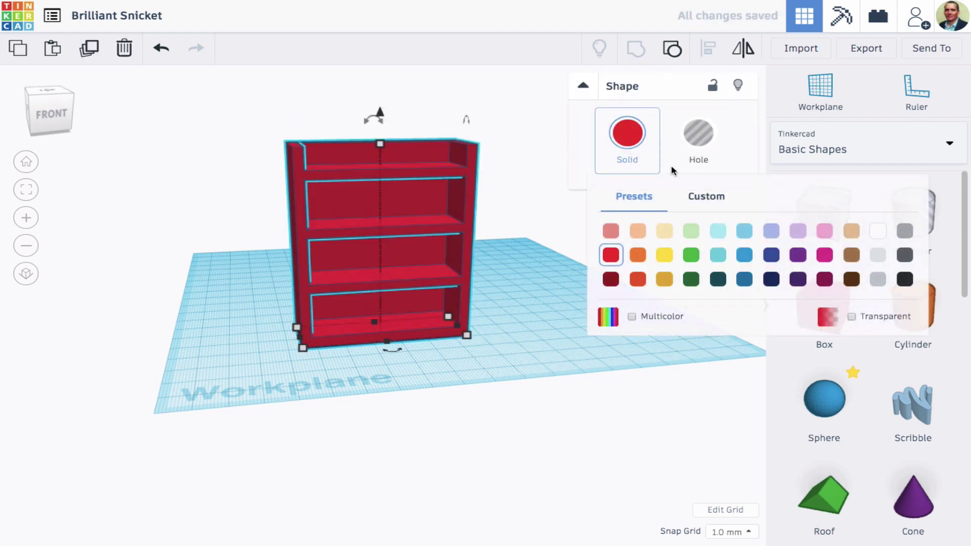
left_click(851, 255)
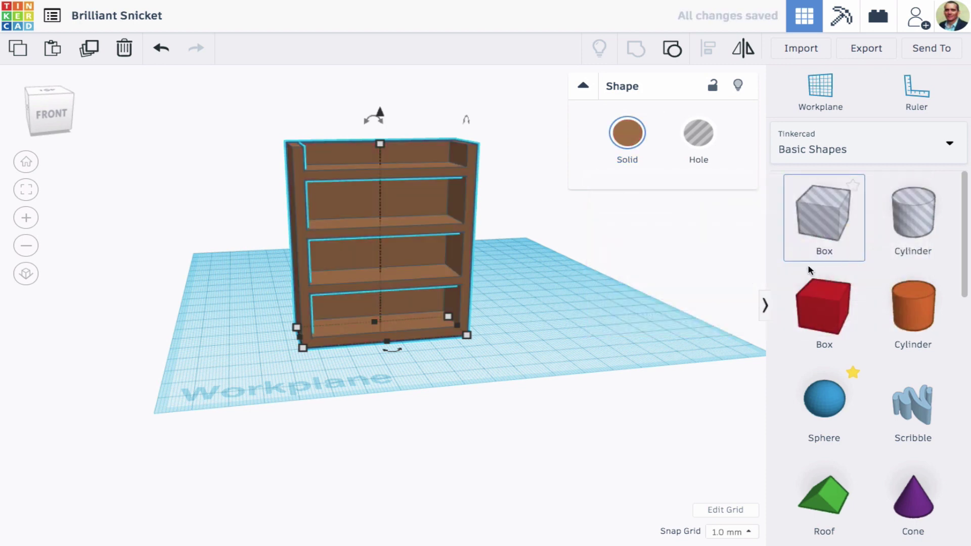
left_click(548, 288)
scroll(614, 292, "up", 2)
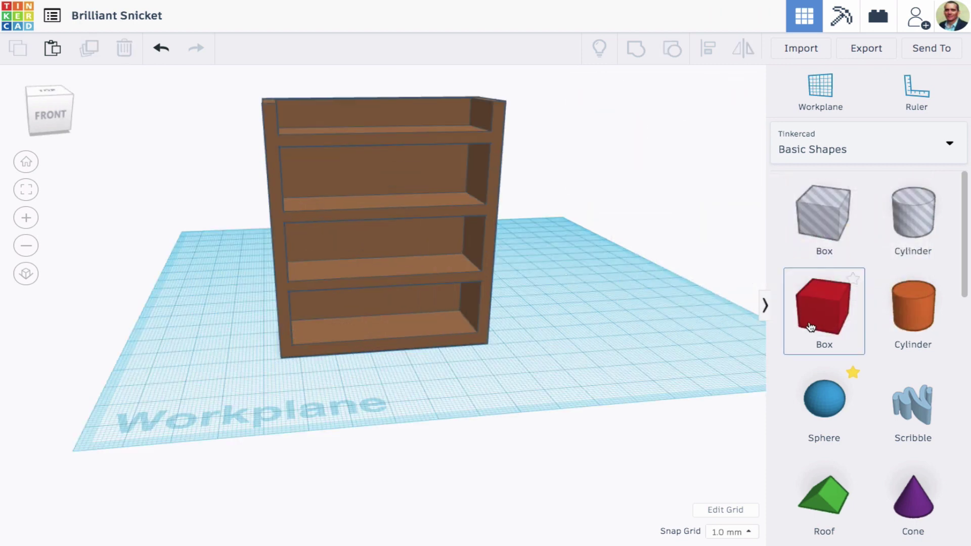
Add a red box in front of the bookshelf's bottom shelf and size it 4 mm wide and 18 mm high as a book.
left_click_drag(809, 321, 309, 365)
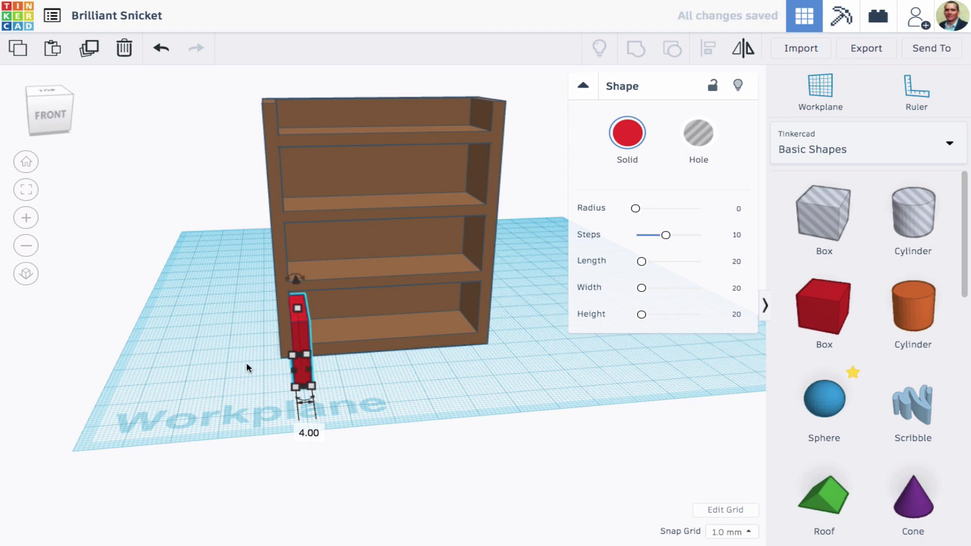
right_click_drag(235, 360, 307, 350)
left_click(322, 333)
left_click_drag(339, 310, 337, 314)
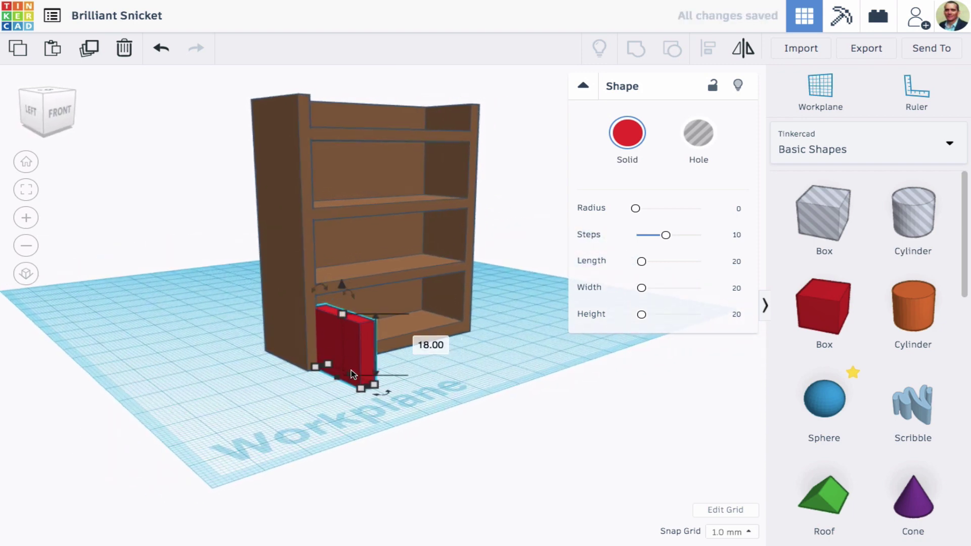
Raise the book box off the workplane to the level of the bottom shelf.
left_click(26, 191)
left_click_drag(509, 502, 418, 432)
left_click_drag(357, 411, 355, 410)
right_click_drag(496, 397, 283, 389)
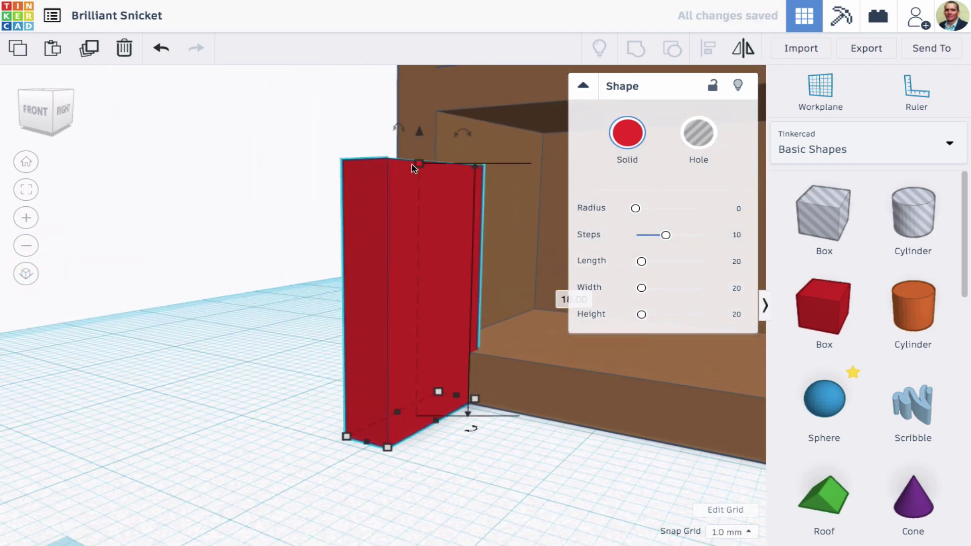
right_click_drag(419, 168, 389, 160)
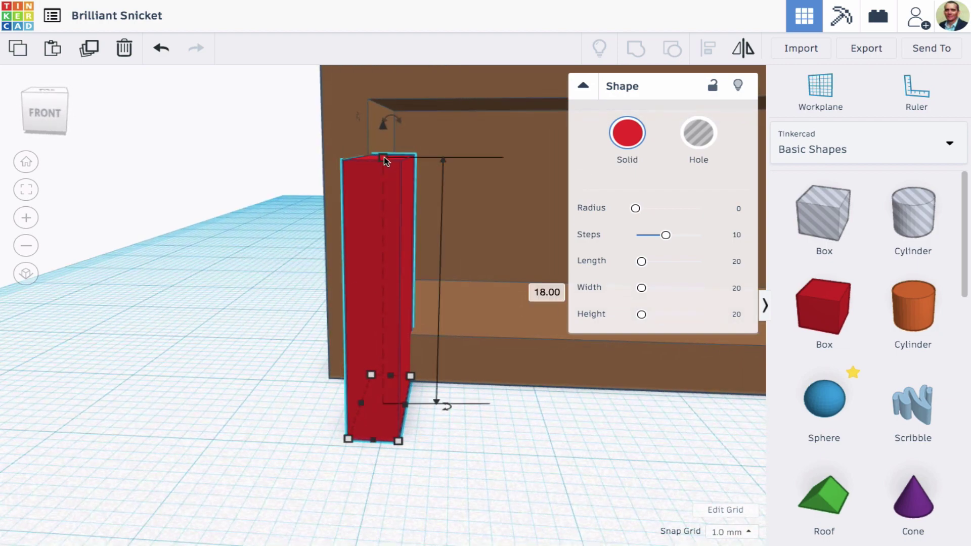
left_click_drag(387, 130, 395, 47)
right_click_drag(268, 298, 206, 279)
right_click_drag(493, 326, 472, 216)
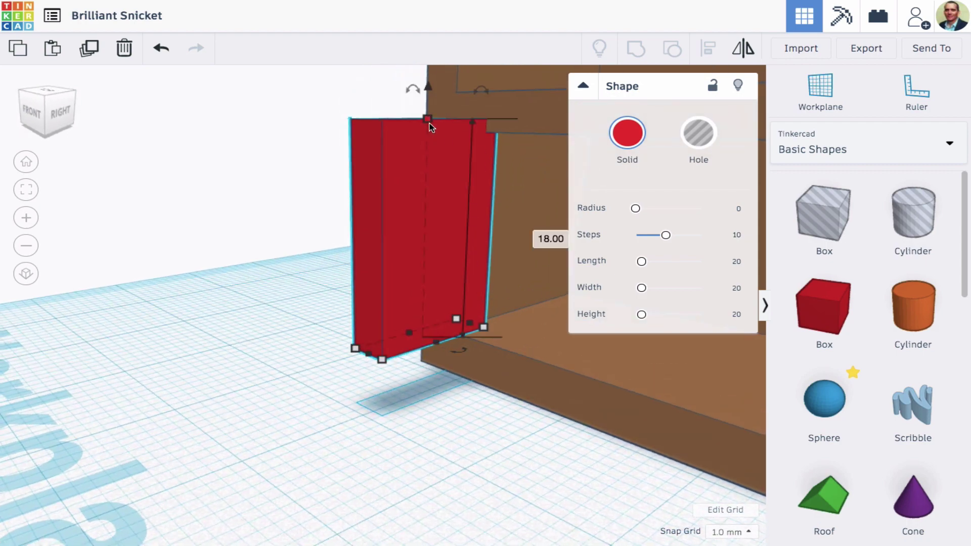
Reduce the book's height to fit the bottom opening and set it on the shelf floor against the left side.
left_click_drag(429, 121, 429, 151)
right_click_drag(332, 180, 420, 243)
left_click_drag(420, 242, 448, 204)
left_click(26, 190)
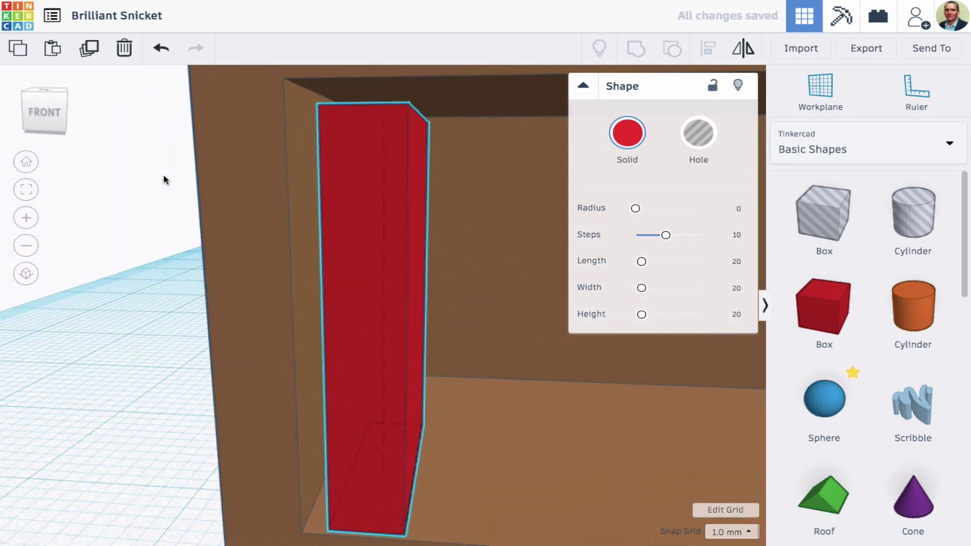
right_click_drag(387, 259, 361, 285)
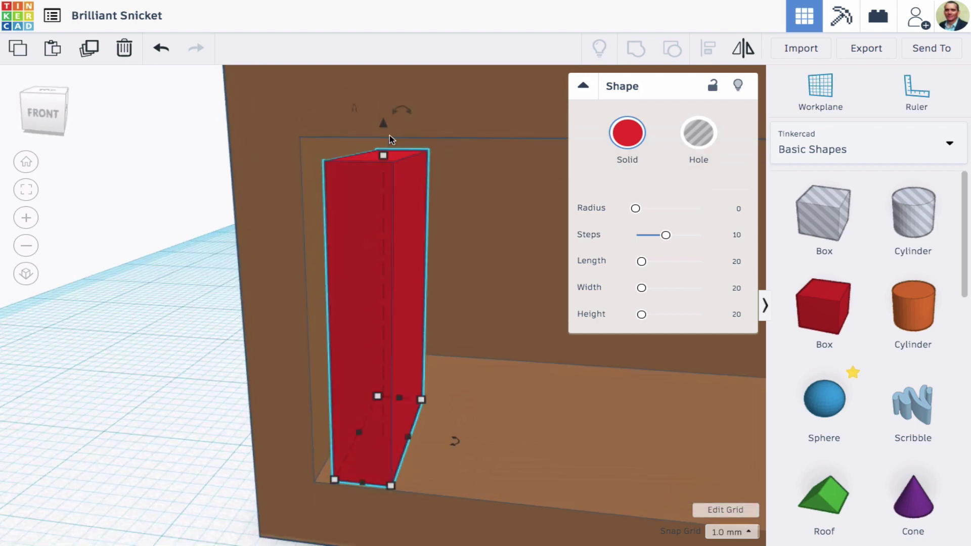
left_click_drag(385, 122, 386, 136)
mouse_move(386, 349)
right_mouse_down()
mouse_move(399, 319)
mouse_move(387, 298)
mouse_move(358, 331)
mouse_move(379, 336)
right_mouse_up()
right_click_drag(459, 386, 365, 311)
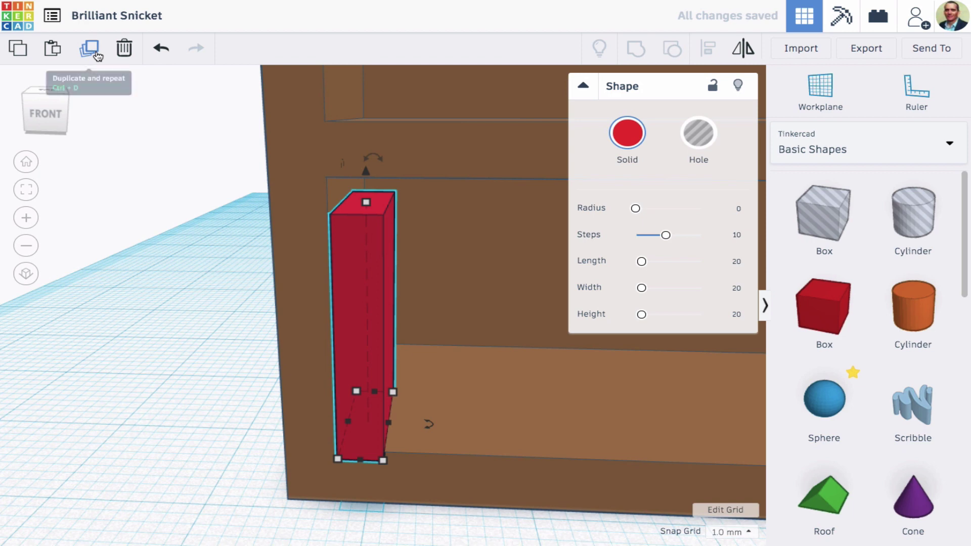
Duplicate the book four times to the right to form a side-by-side row of five books.
left_click(94, 50)
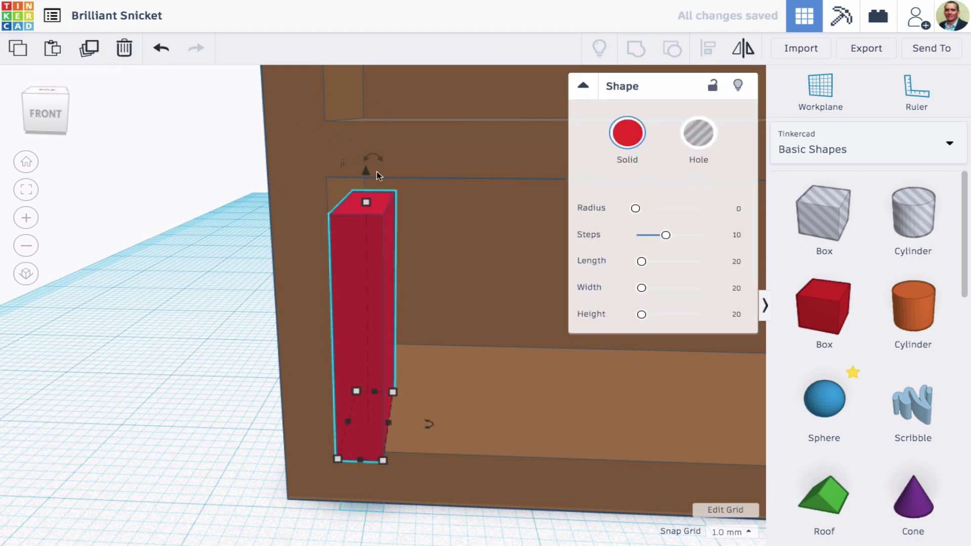
key("Right")
key("Right")
key("Right")
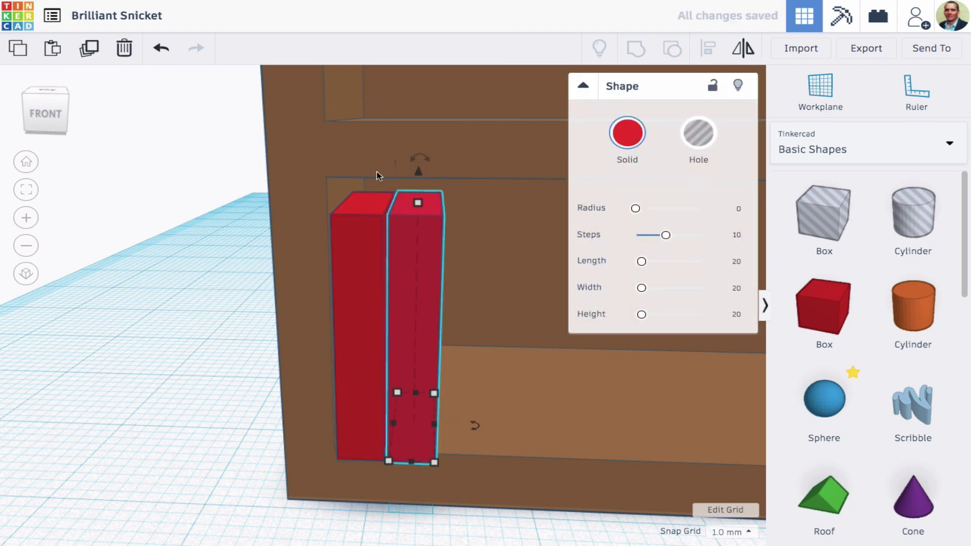
left_click(87, 57)
left_click(87, 56)
left_click(87, 57)
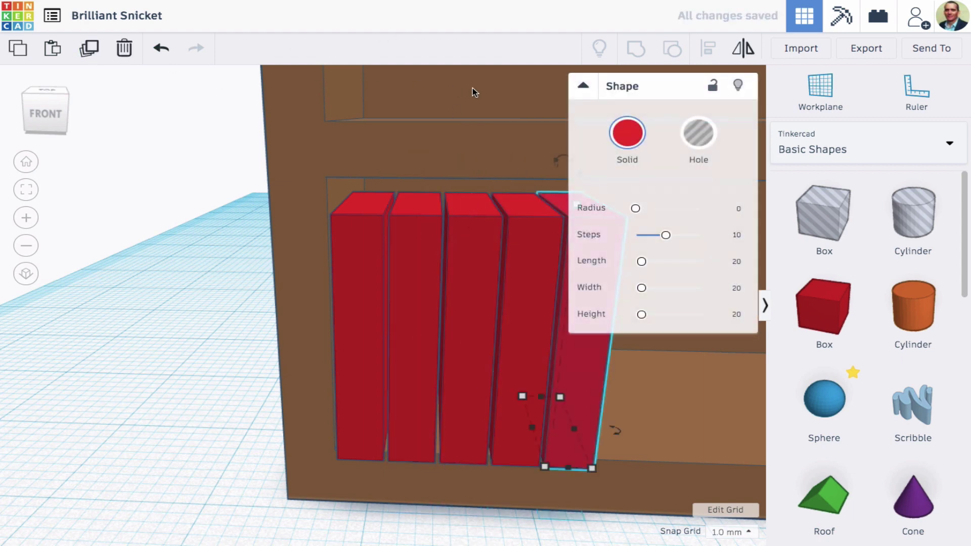
Colour the second book from the left white and the third one blue.
scroll(298, 264, "down", 3)
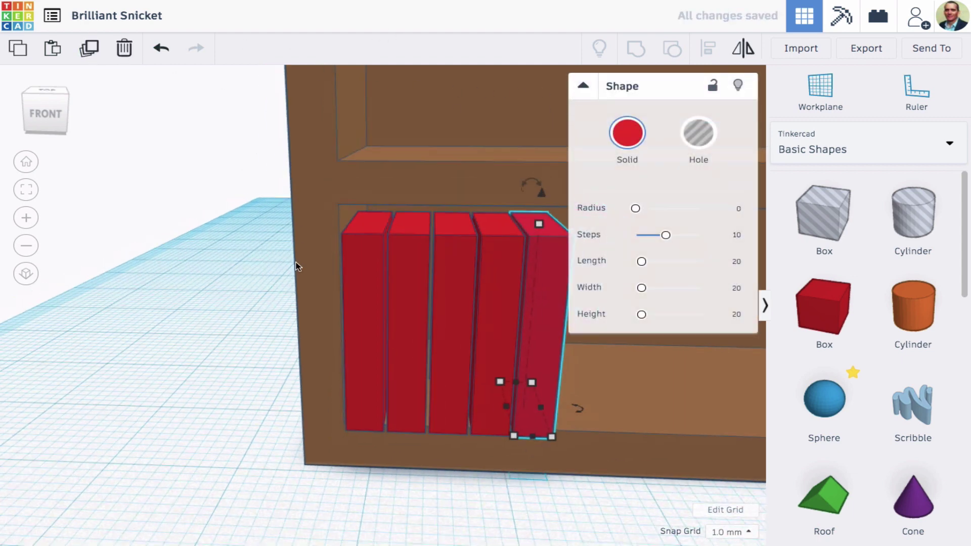
left_click(295, 262)
left_click(419, 248)
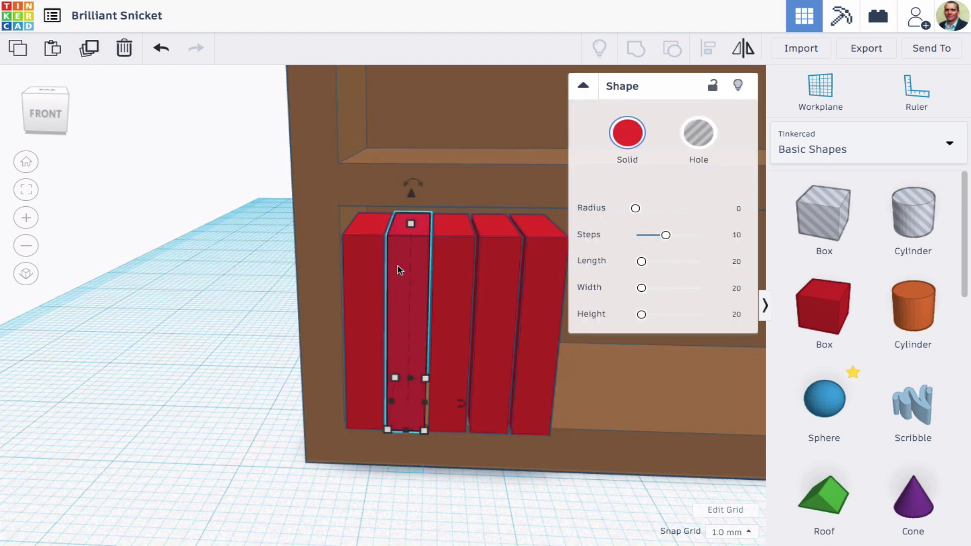
left_click(636, 136)
left_click(877, 279)
left_click(452, 314)
left_click(627, 133)
left_click(744, 279)
Colour the fourth book orange and the fifth book green.
left_click(491, 291)
left_click(628, 135)
left_click(637, 256)
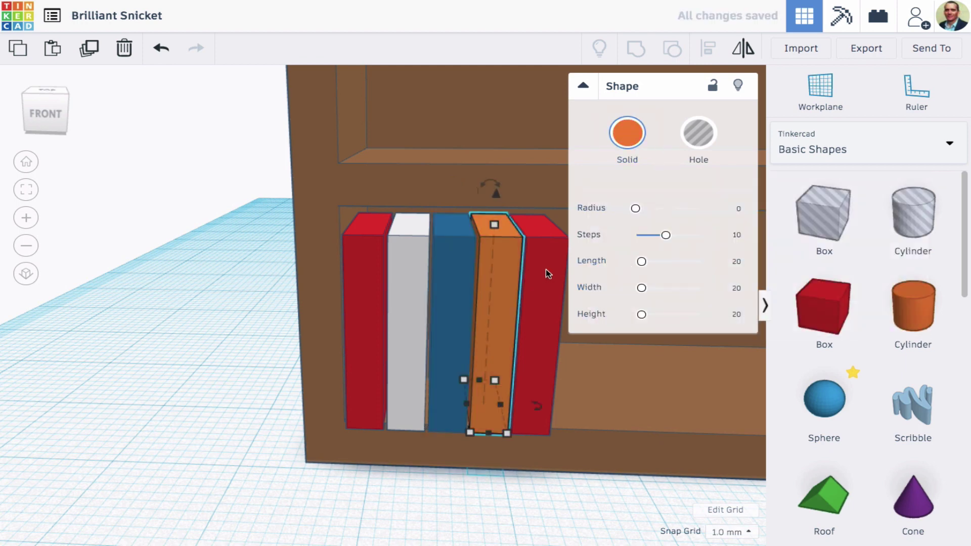
left_click(545, 269)
left_click(635, 142)
left_click(695, 282)
Make the white book narrower and slightly taller, and shorten the blue book and shift it against the white one.
left_click(415, 262)
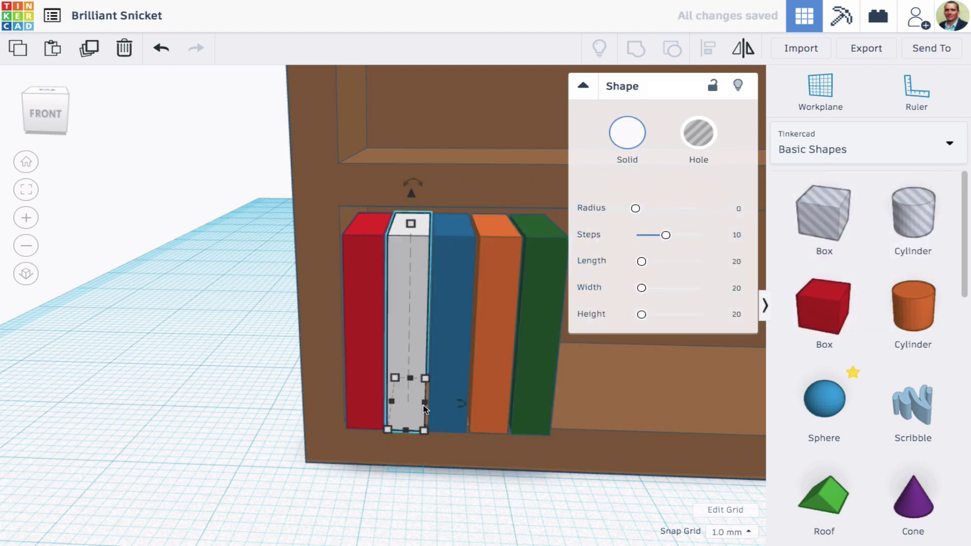
left_click_drag(426, 403, 412, 401)
left_click(450, 266)
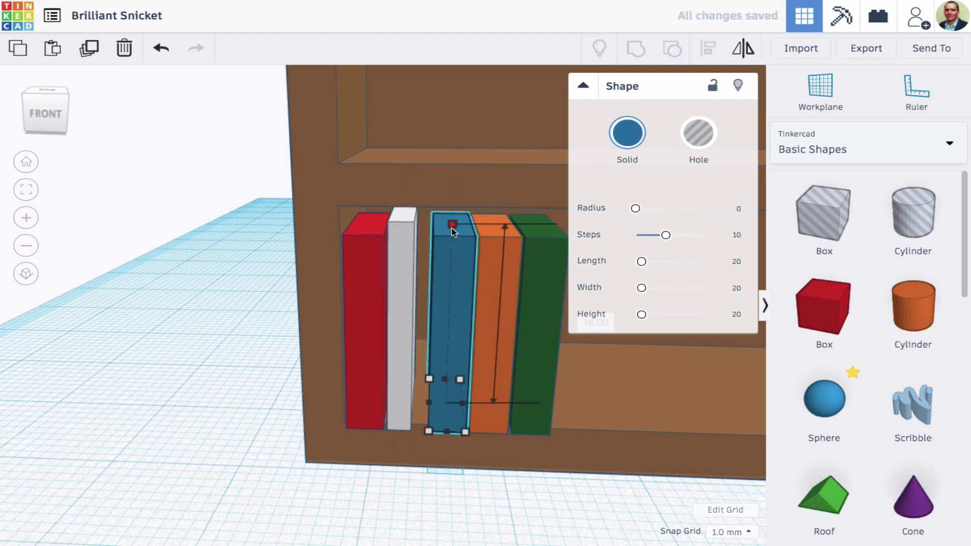
key("Left")
Shift the orange book left against the blue one and make it narrower.
left_click(487, 291)
key("Left")
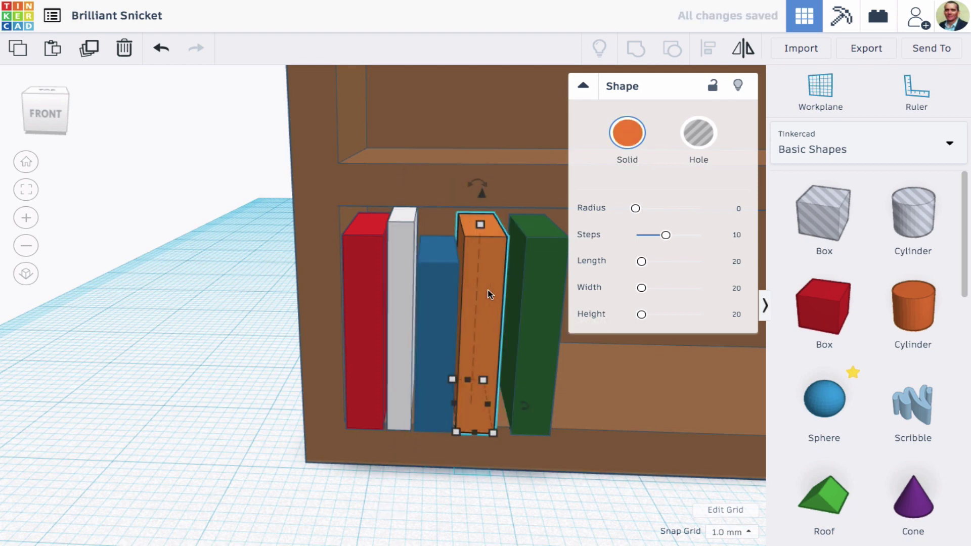
left_click_drag(487, 405, 473, 405)
Shift the green book left against the orange one and make it slightly taller.
left_click(523, 396)
key("Left")
key("Left")
key("Left")
key("Left")
key("Left")
key("Left")
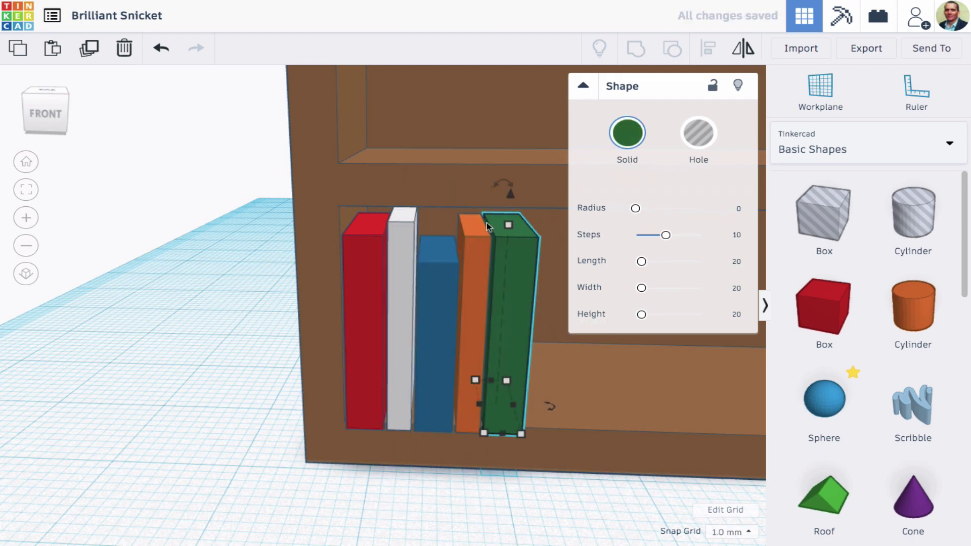
left_click_drag(511, 218, 511, 205)
Duplicate all five books together and shift the copy right until it sits directly beside the original green book.
scroll(495, 237, "down", 2)
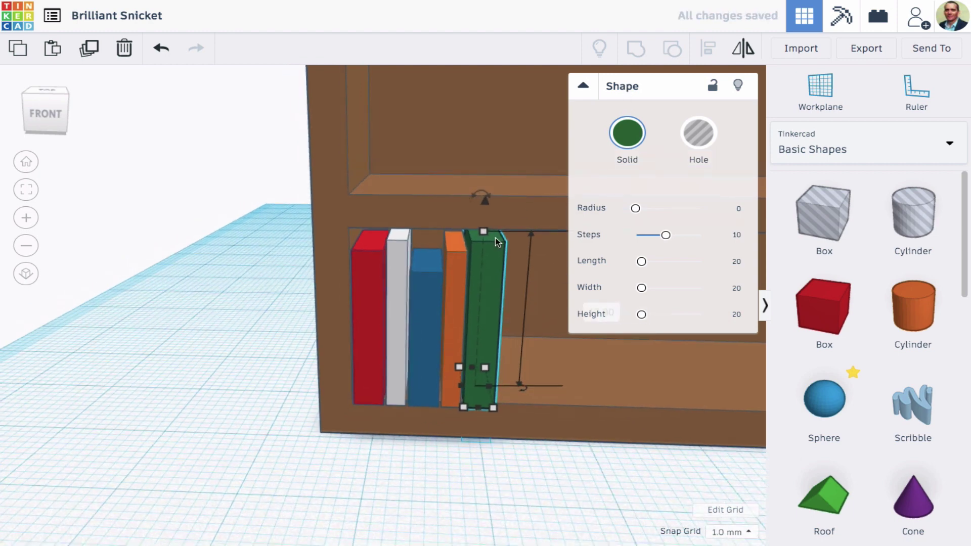
left_click(583, 87)
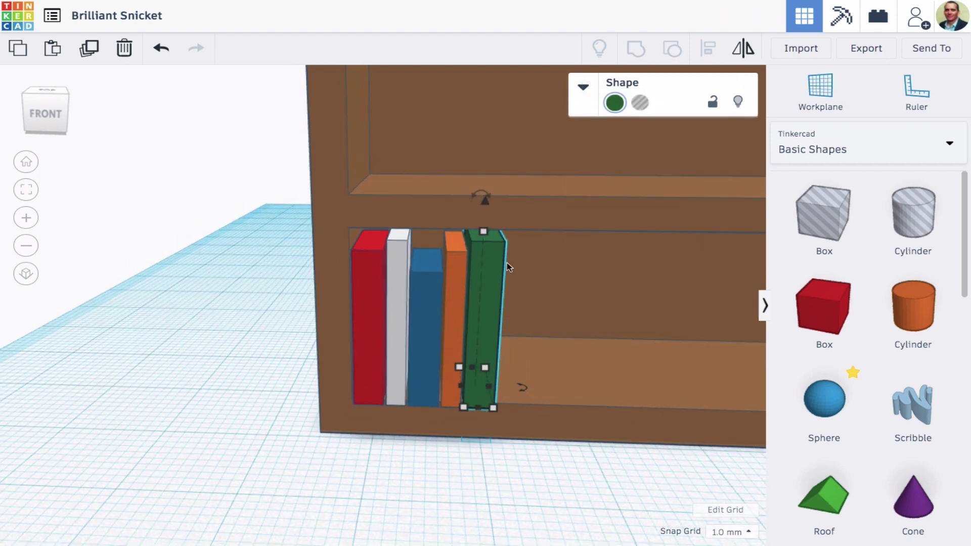
left_click(453, 324, "shift")
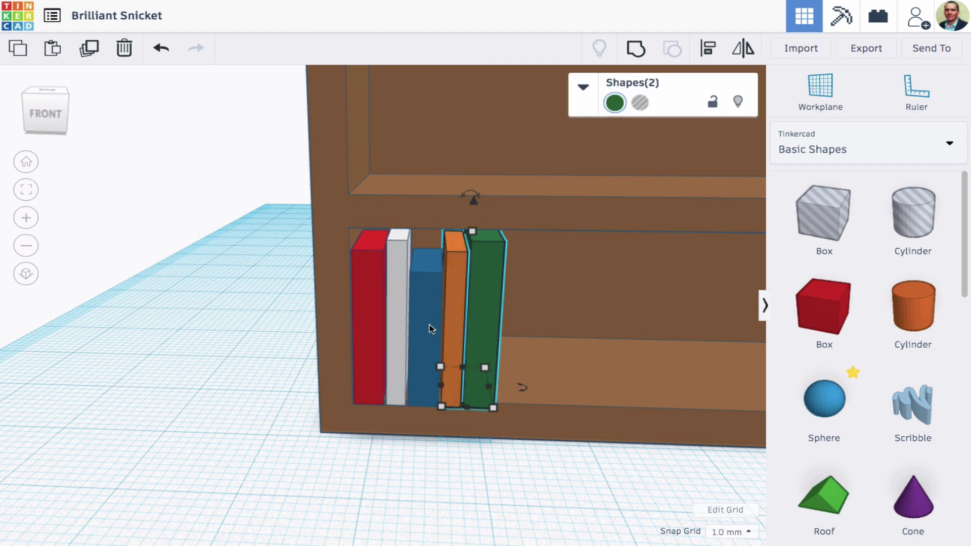
left_click(429, 326, "shift")
left_click(398, 322, "shift")
left_click(362, 322, "shift")
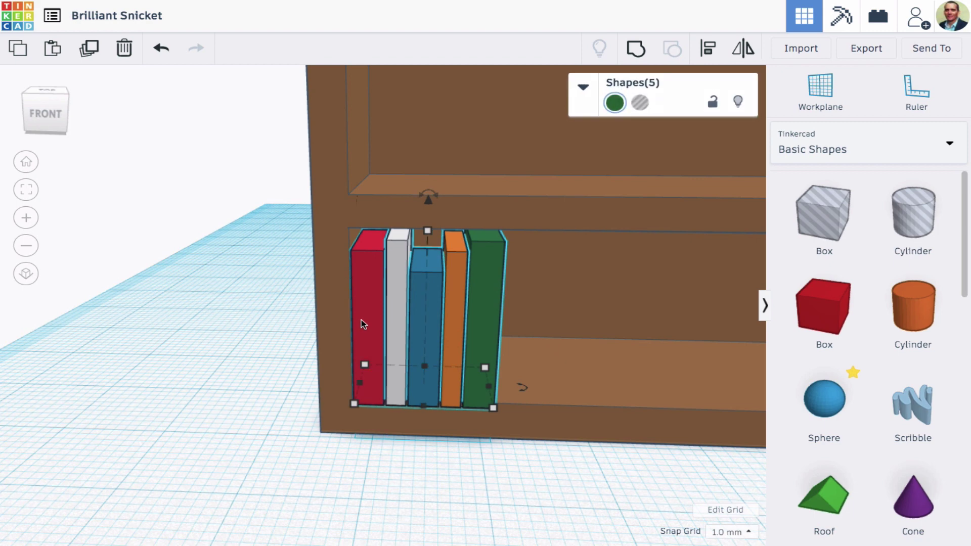
left_click(91, 50)
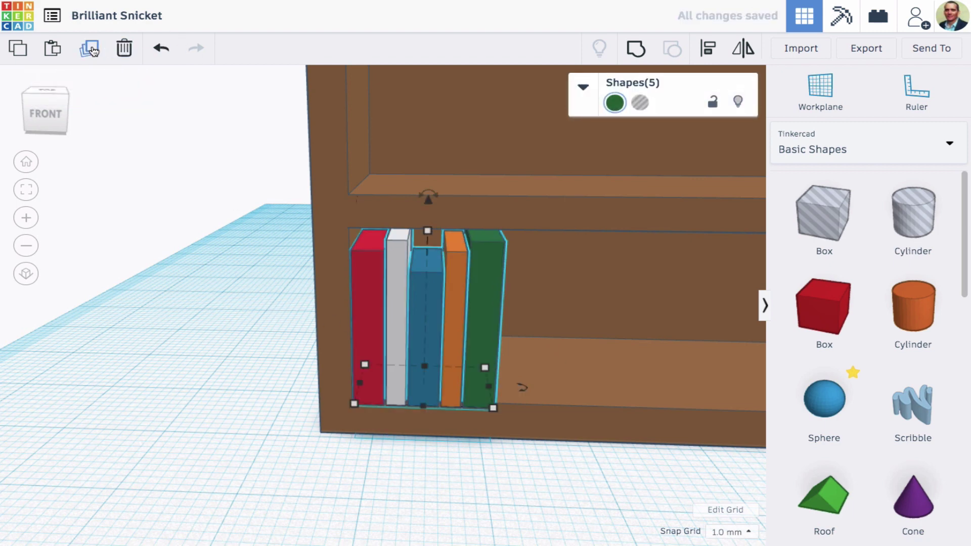
key("Right")
key("Right")
key("Right")
key("Right")
key("Right")
key("Right")
key("Right")
key("Right")
key("Right")
key("Right")
key("Right")
key("Right")
key("Right")
key("Right")
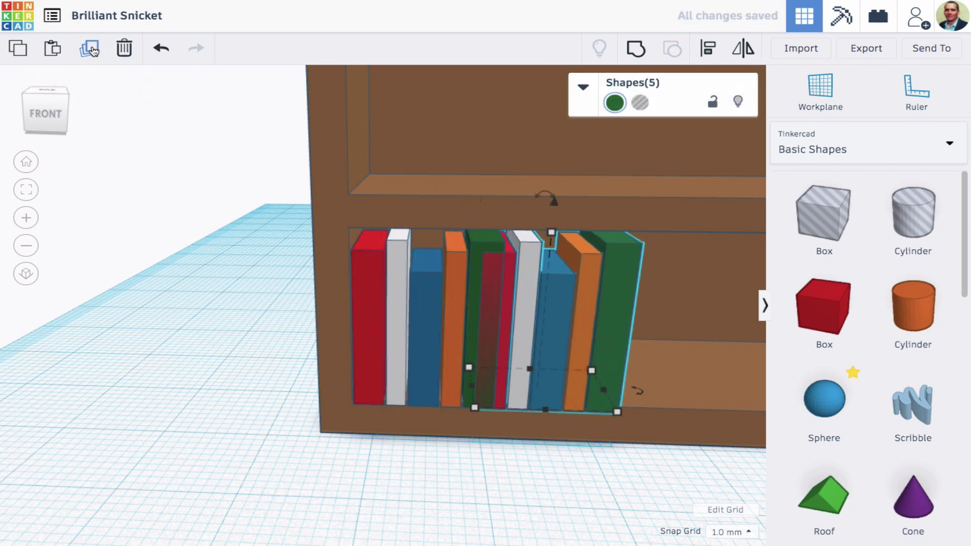
key("Right")
key("Left")
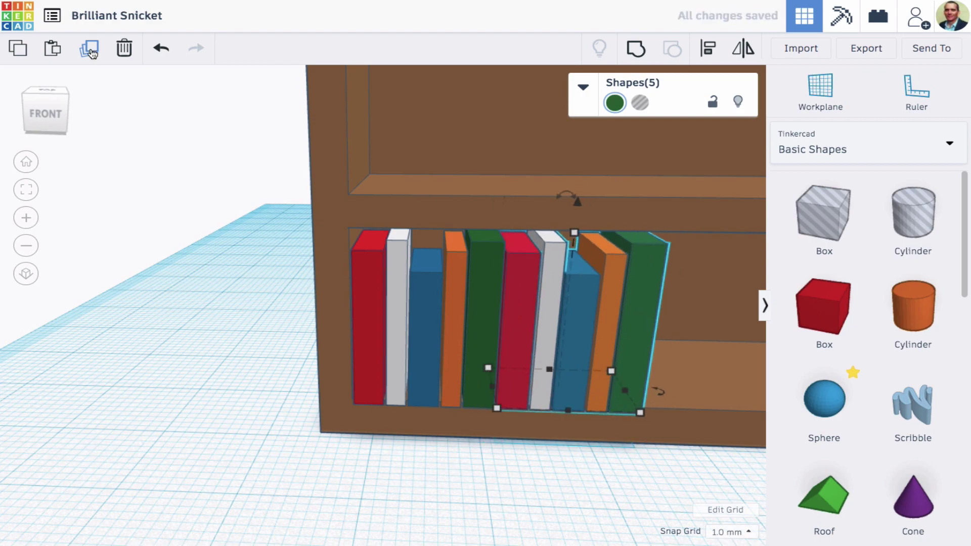
Repeat the five-book duplication twice more to fill the bottom shelf.
scroll(157, 227, "down", 5)
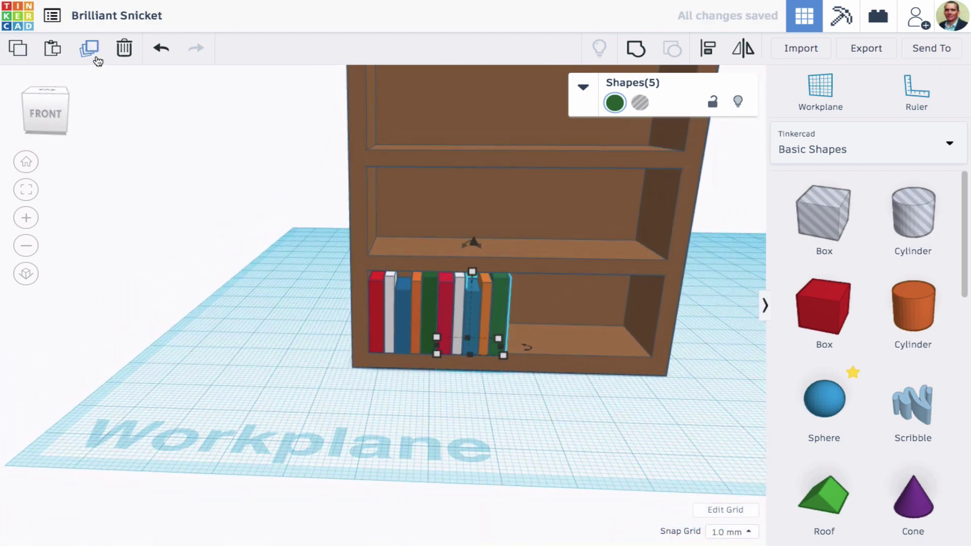
left_click(94, 55)
left_click(94, 54)
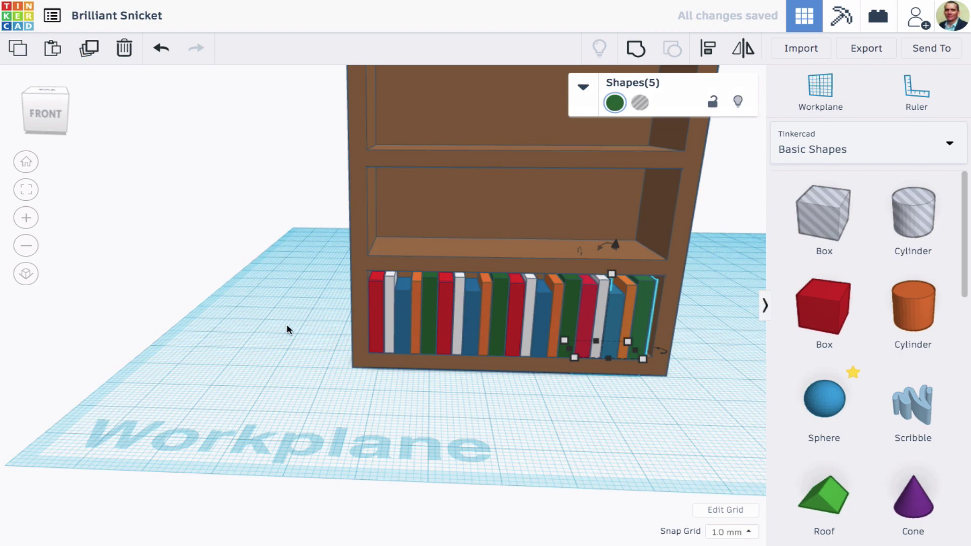
Move the bookshelf backward so that the row of books stands clear in front of it.
right_click_drag(473, 390, 426, 381)
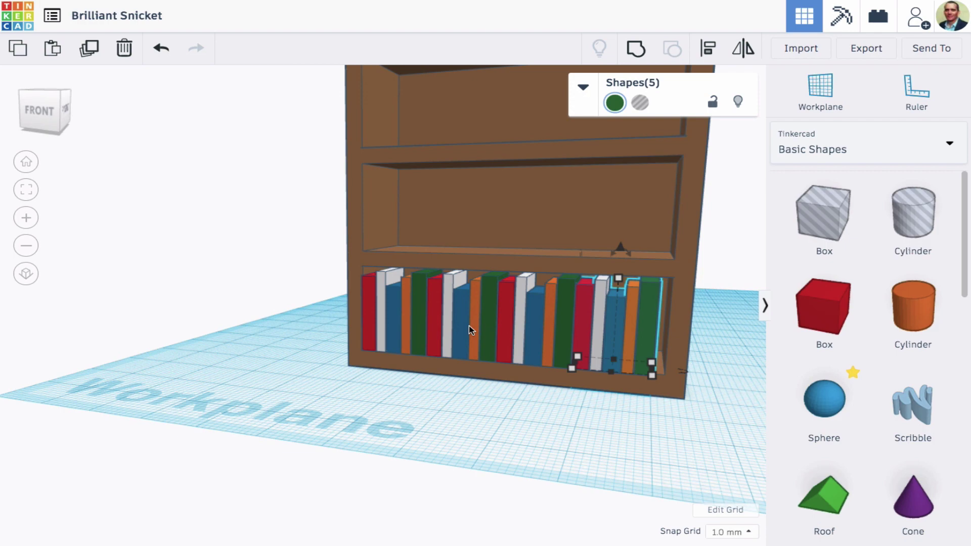
right_click_drag(476, 320, 528, 320)
left_click(381, 205)
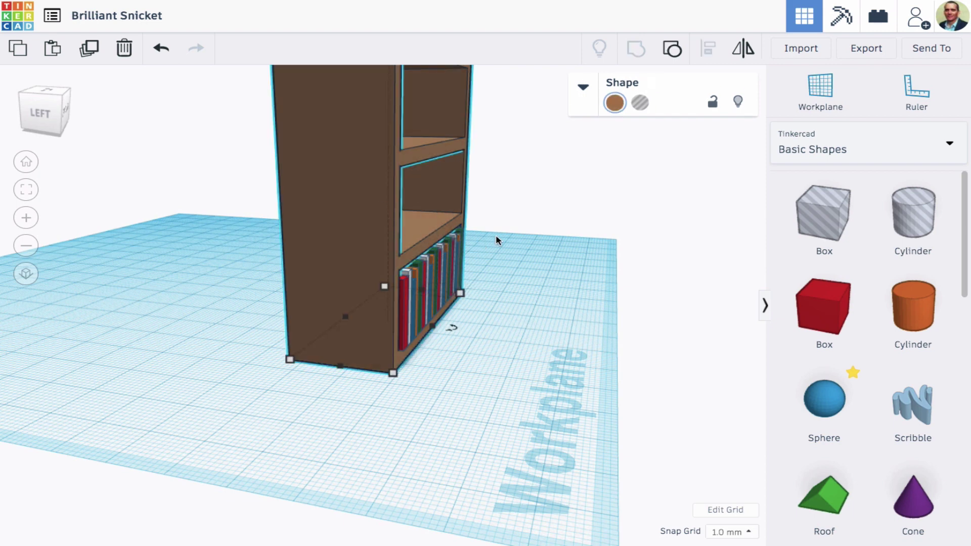
key("Left")
key("Left")
key("Left")
key("Left")
key("Left")
key("Left")
key("Left")
key("Left")
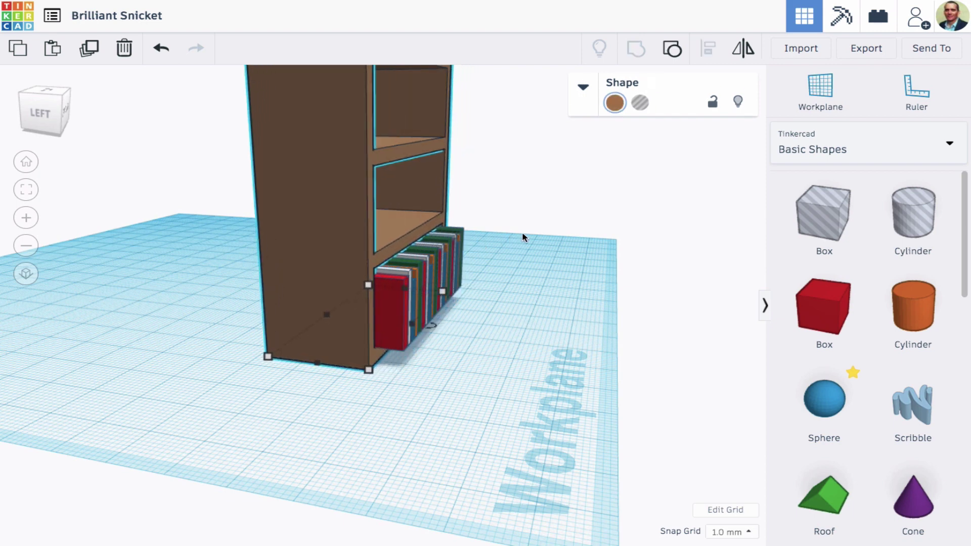
Select all 20 books, duplicate them and raise the copy to the level of the second shelf.
right_click_drag(522, 234, 559, 227)
left_click(458, 224)
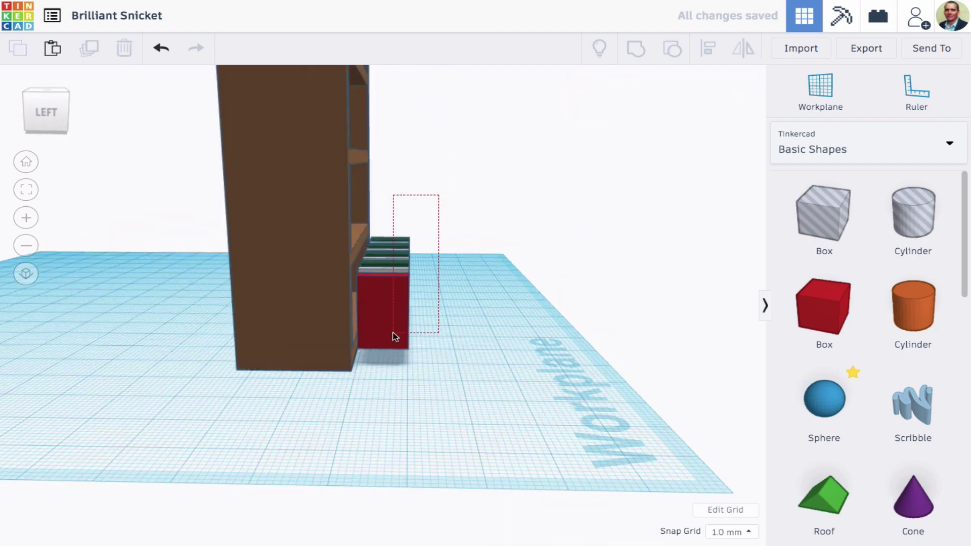
left_click_drag(393, 335, 394, 336)
right_click_drag(495, 311, 423, 319)
left_click(91, 50)
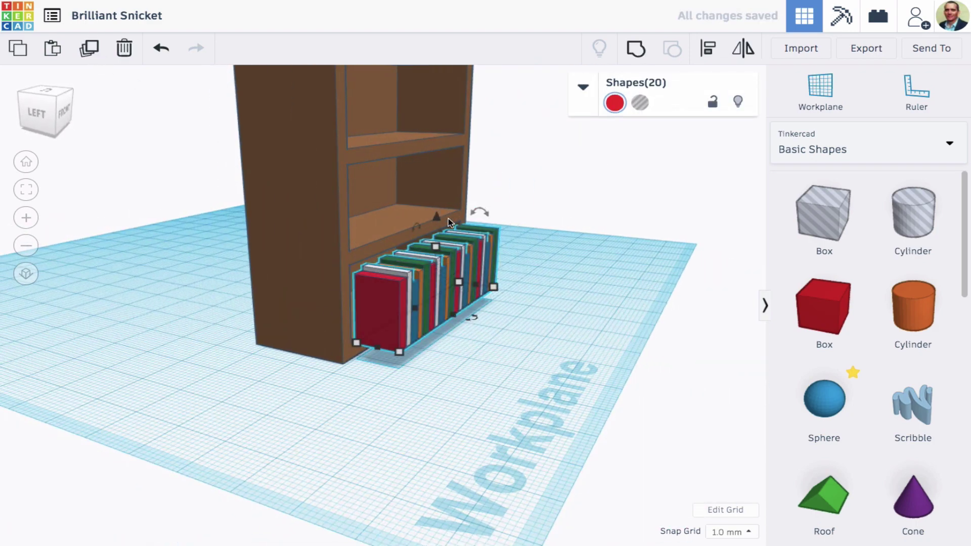
left_click_drag(439, 217, 441, 129)
Repeat the raised duplication of the book row twice for the third and fourth shelves.
right_click_drag(184, 271, 244, 276)
scroll(244, 277, "down", 5)
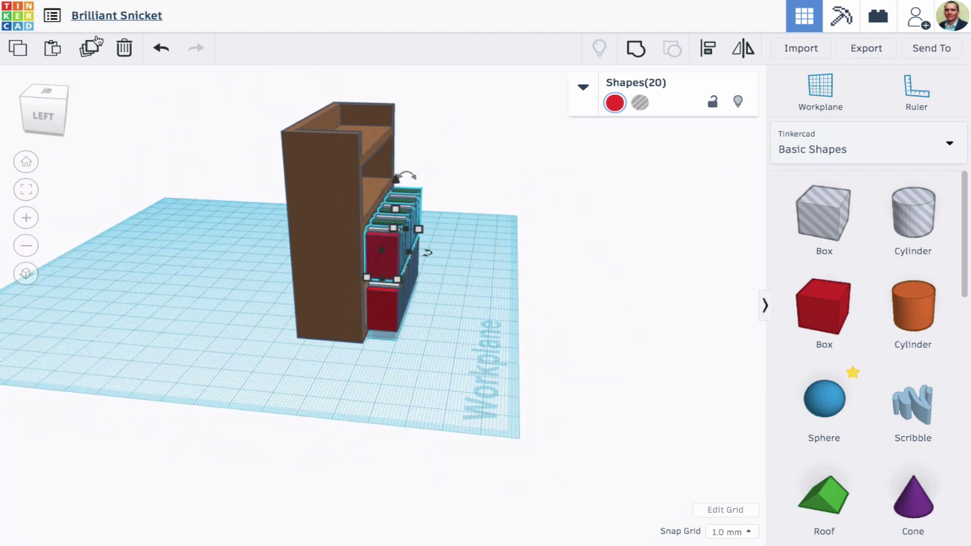
left_click(90, 47)
left_click(89, 47)
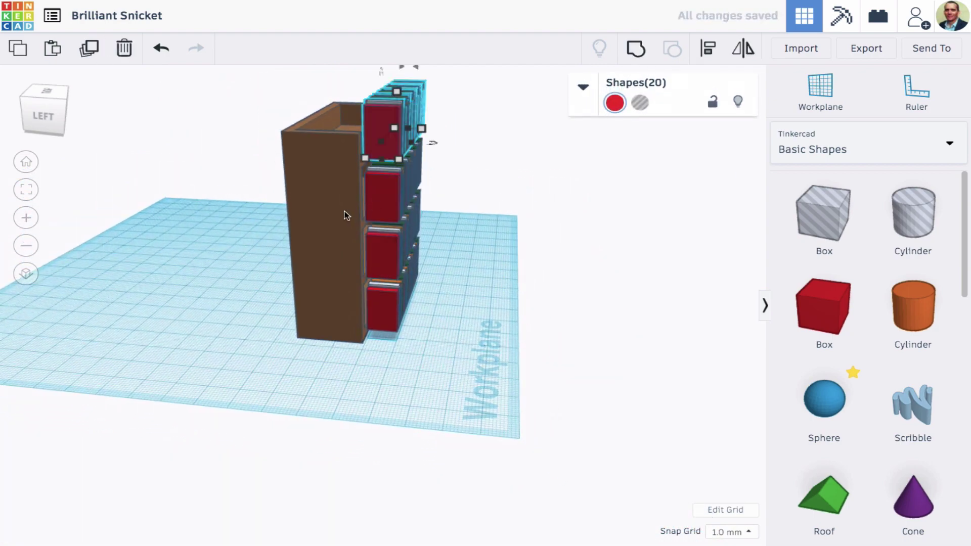
Try moving the bookshelf forward over the stacked rows of books so that it encloses them.
left_click(256, 217)
right_click_drag(256, 217, 273, 208)
left_click(319, 230)
key("Right")
key("Right")
key("Right")
key("Right")
key("Right")
key("Right")
key("Right")
key("Right")
key("Right")
key("Right")
key("Right")
key("Right")
key("Right")
key("Right")
key("Right")
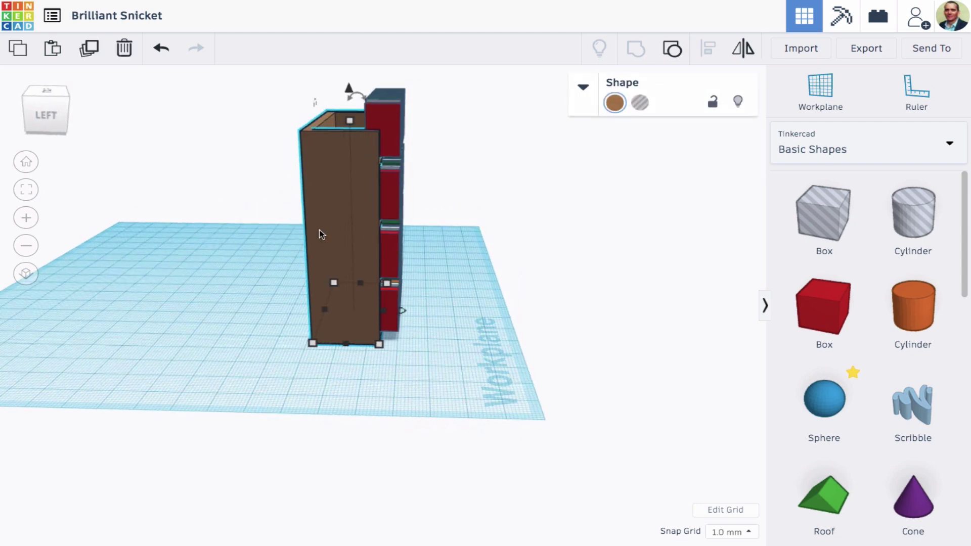
key("Right")
key("Right")
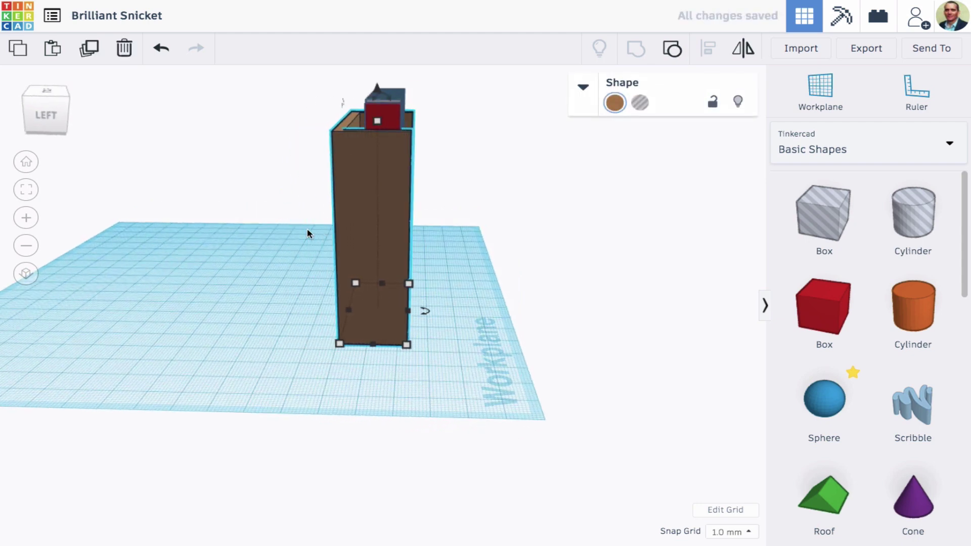
Move the bookshelf backward until it stands clear behind the stacked rows of books.
right_click_drag(310, 232, 384, 282)
key("Left")
key("Left")
key("Left")
key("Left")
key("Left")
key("Left")
key("Left")
key("Left")
key("Left")
key("Left")
key("Left")
key("Left")
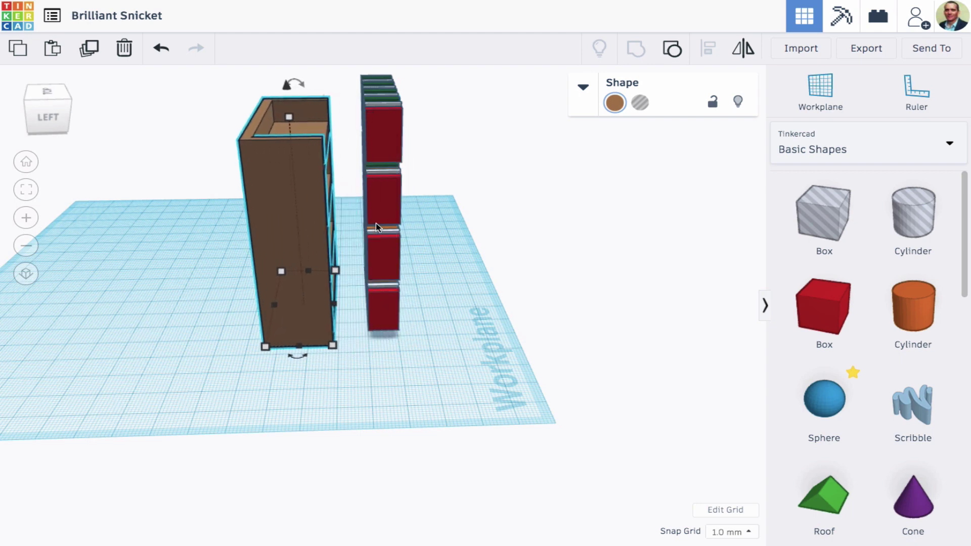
Select all 80 books together and move them backward into the shelves of the bookshelf.
left_click_drag(354, 74, 428, 342)
right_click_drag(428, 342, 374, 328)
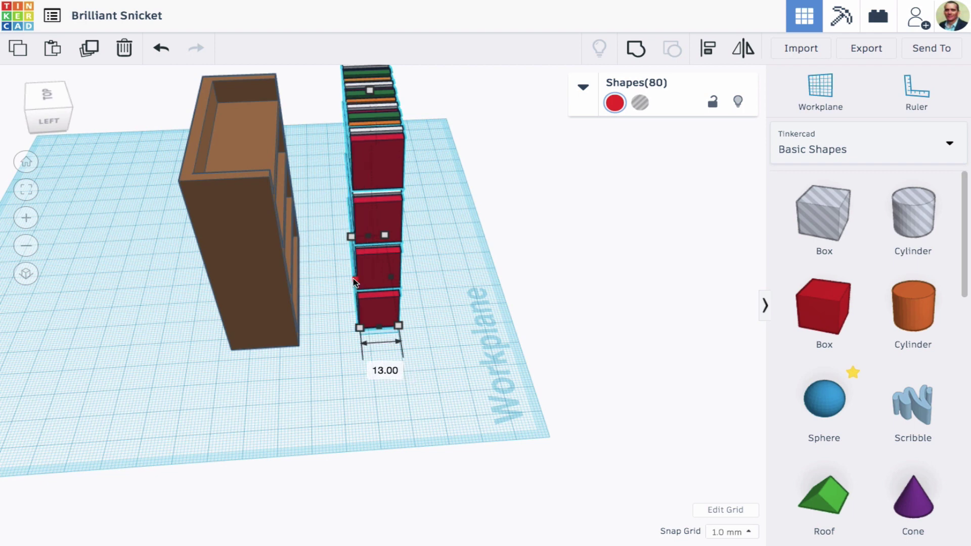
key("Left")
key("Left")
key("Left")
key("Left")
key("Left")
key("Left")
key("Left")
key("Left")
key("Left")
key("Left")
key("Left")
key("Left")
key("Left")
key("Left")
key("Left")
key("Left")
key("Left")
key("Left")
key("Left")
key("Left")
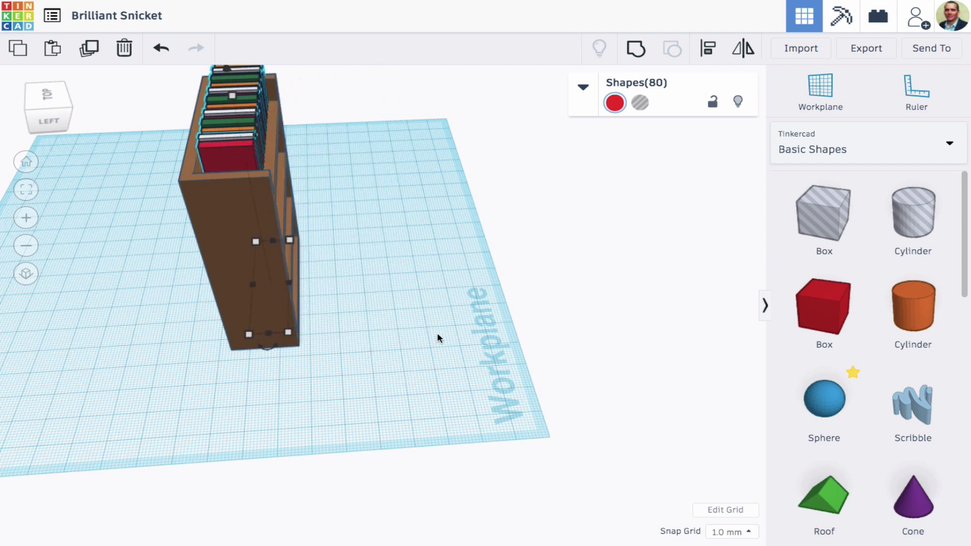
right_click_drag(409, 239, 244, 213)
right_click_drag(628, 265, 544, 241)
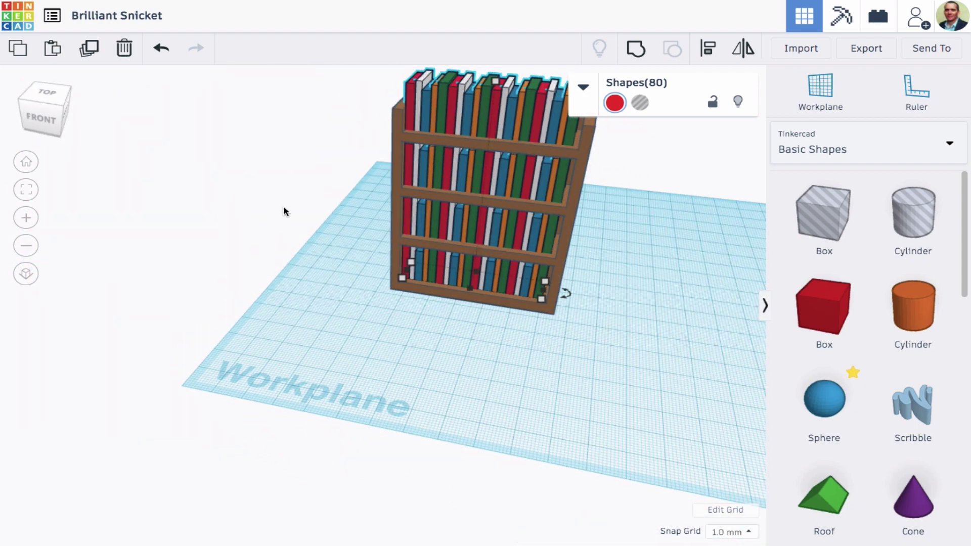
Select several scattered books on the upper three shelves and recolour them dark yellow.
left_click(385, 116)
left_click(441, 104)
left_click(463, 163, "shift")
left_click(524, 223, "shift")
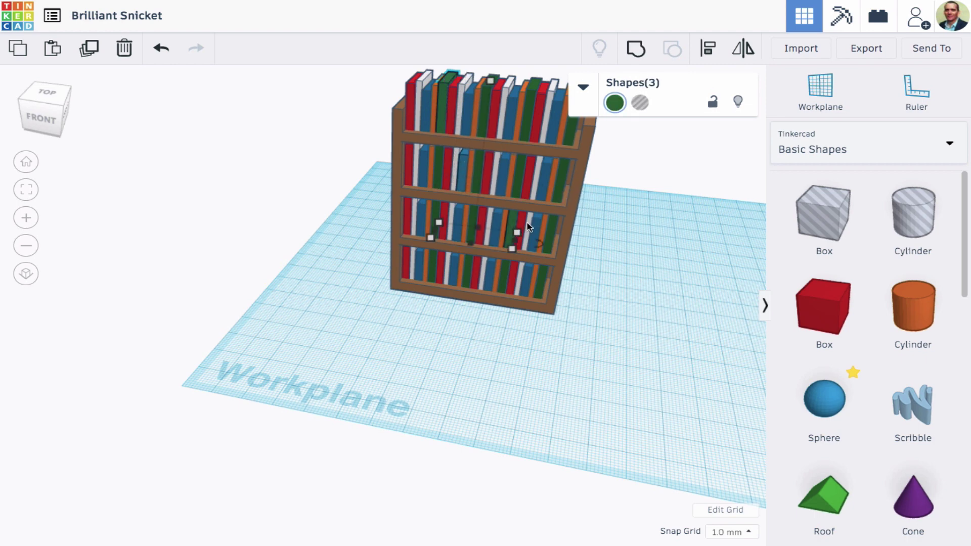
left_click(545, 178, "shift")
left_click(559, 174, "shift")
left_click(614, 103)
left_click(671, 222)
Select four scattered books across the shelves, including green ones on the top shelf, and recolour them dark blue.
left_click(432, 271)
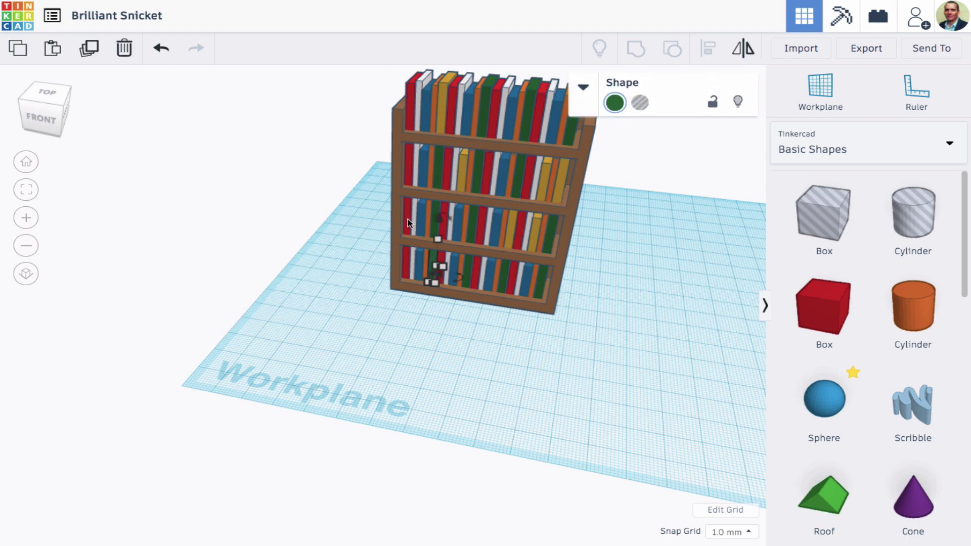
left_click(436, 130, "shift")
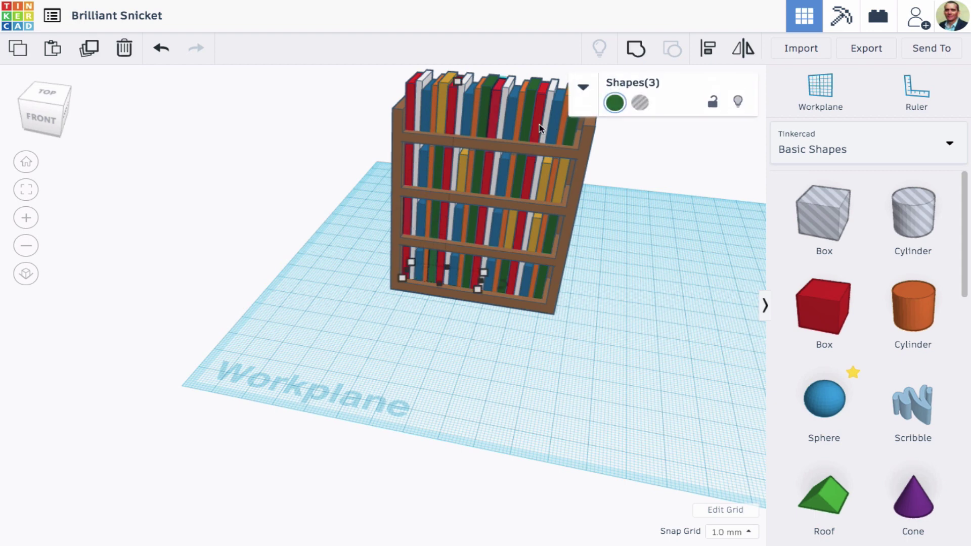
left_click(527, 130, "shift")
left_click(614, 103)
left_click(753, 215)
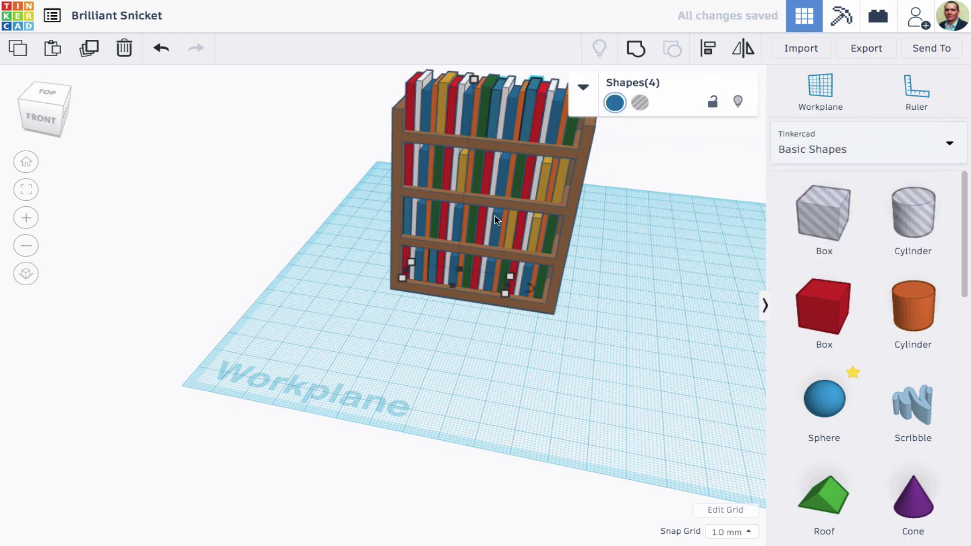
Recolour three books light purple: the first on the top shelf, one on the third shelf down and one on the bottom shelf.
left_click(409, 116)
left_click(519, 271, "shift")
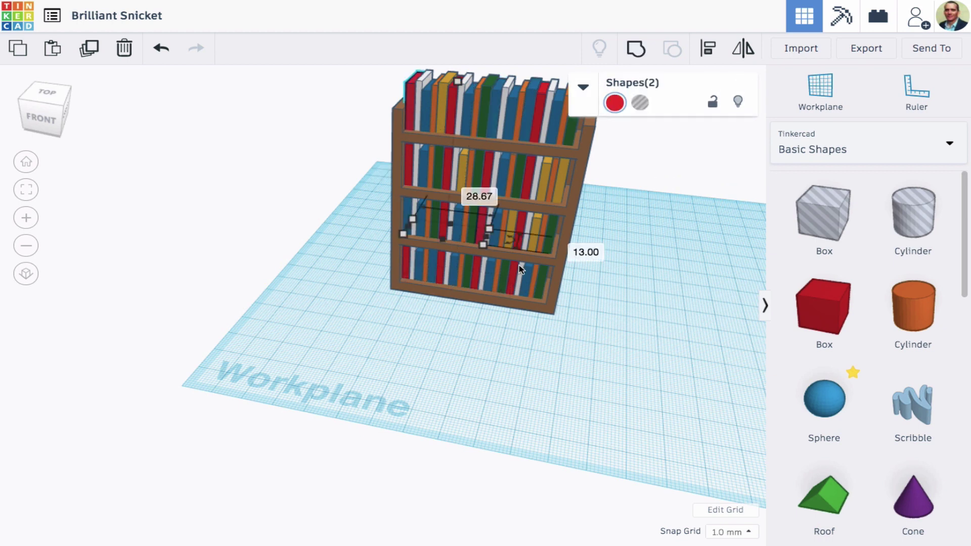
left_click(526, 278, "shift")
left_click(614, 103)
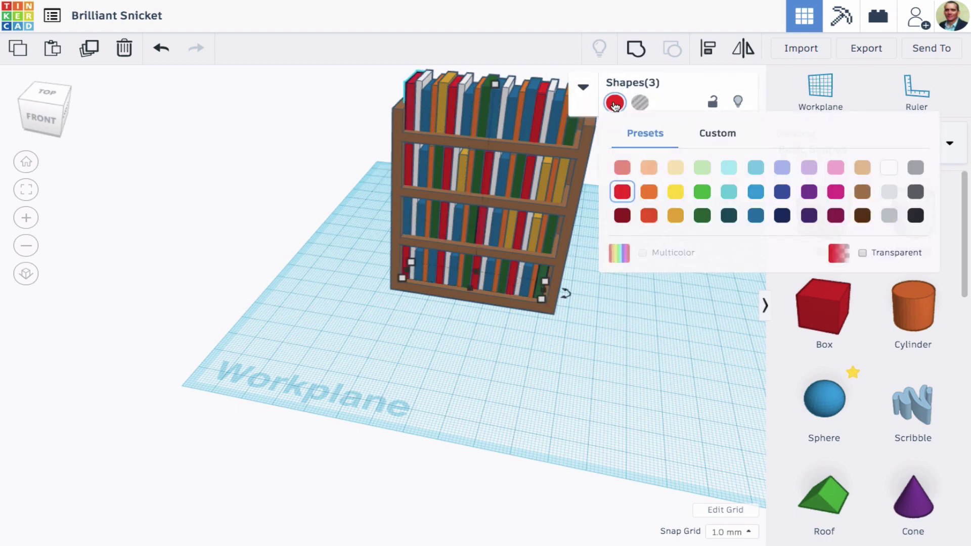
left_click(807, 169)
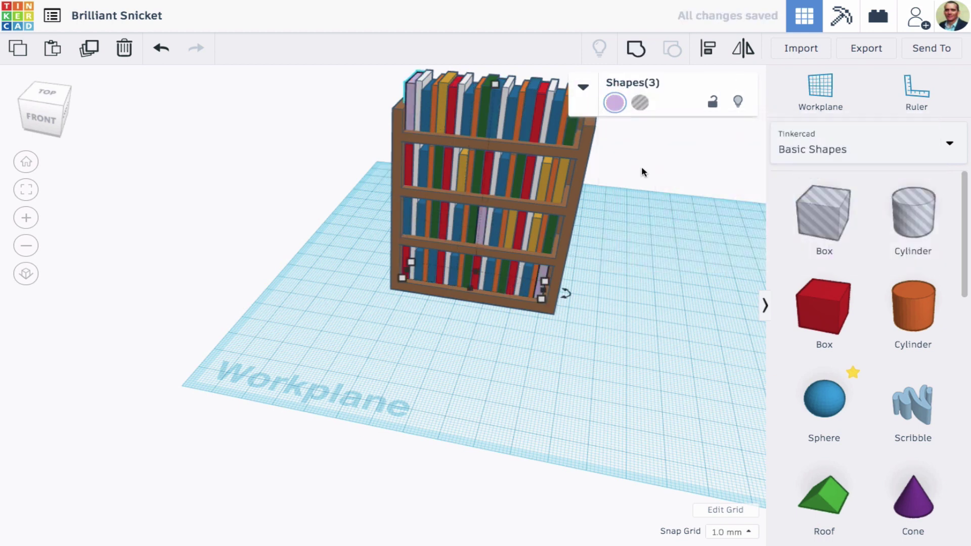
Recolour two books on the middle shelves magenta.
left_click(436, 228)
left_click(476, 185, "shift")
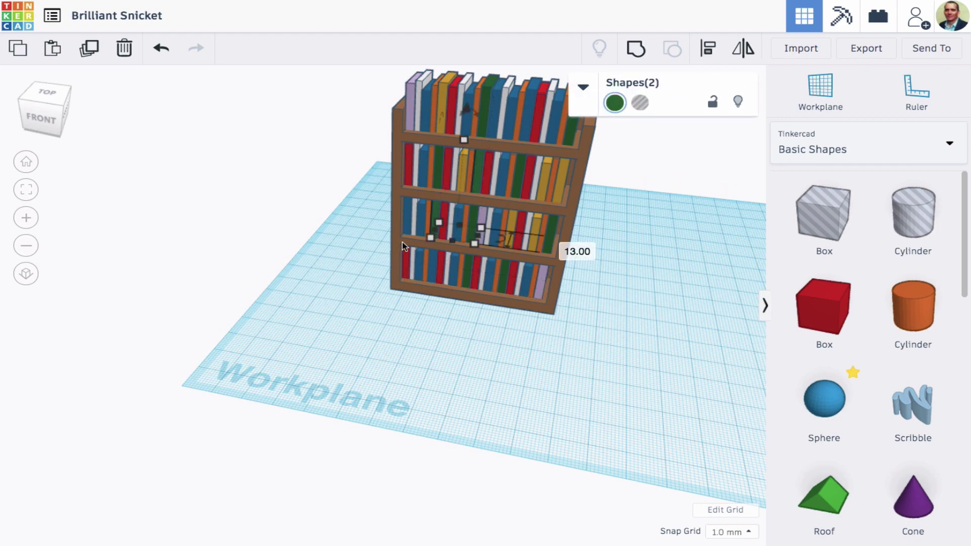
left_click(614, 103)
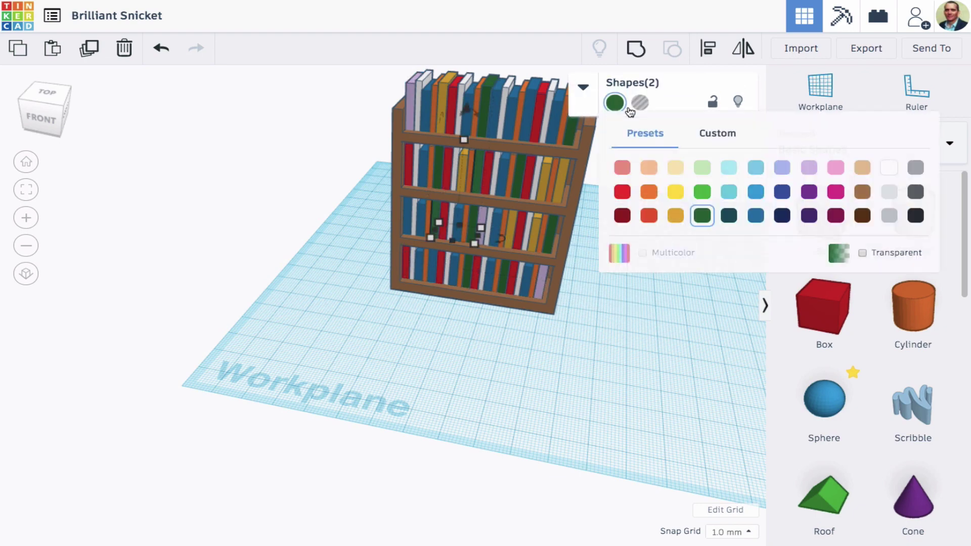
left_click(835, 192)
left_click(655, 247)
right_click_drag(655, 247, 672, 234)
Select four scattered books on the lower shelves and give them a different colour.
left_click(414, 224)
scroll(468, 259, "up", 2)
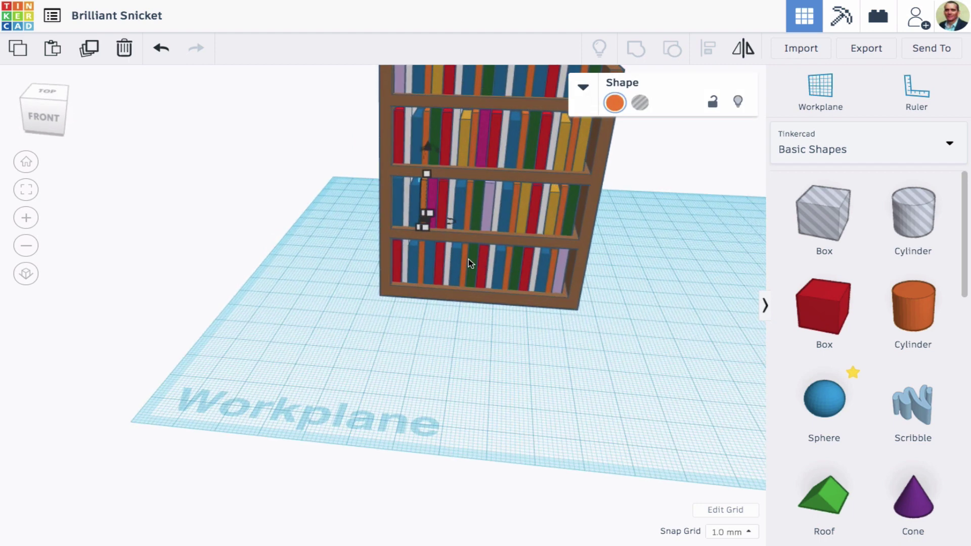
left_click(506, 263, "shift")
left_click(549, 261, "shift")
left_click(615, 103)
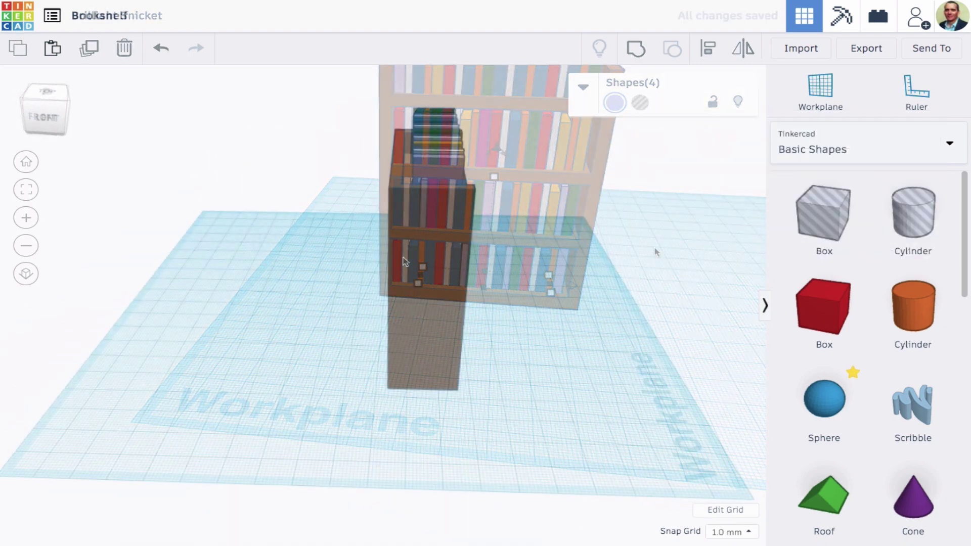
Move the bookshelf far back from the books so that there is a wide gap between them.
key("Left")
key("Left")
key("Left")
key("Left")
key("Left")
key("Left")
key("Left")
key("Left")
key("Left")
key("Left")
key("Left")
key("Left")
key("Left")
key("Left")
key("Left")
key("Left")
key("Left")
key("Left")
key("Left")
key("Left")
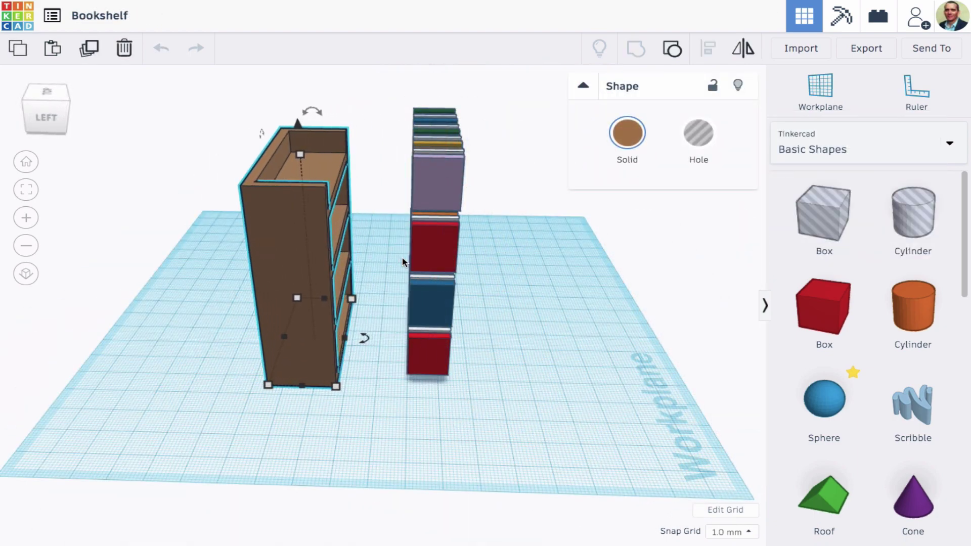
key("Left")
key("Left")
key("Left")
key("Left")
key("Left")
key("Left")
key("Left")
key("Left")
key("Left")
key("Left")
key("Left")
key("Left")
key("Left")
key("Left")
key("Left")
key("Left")
key("Left")
key("Left")
key("Left")
key("Left")
left_click(639, 390)
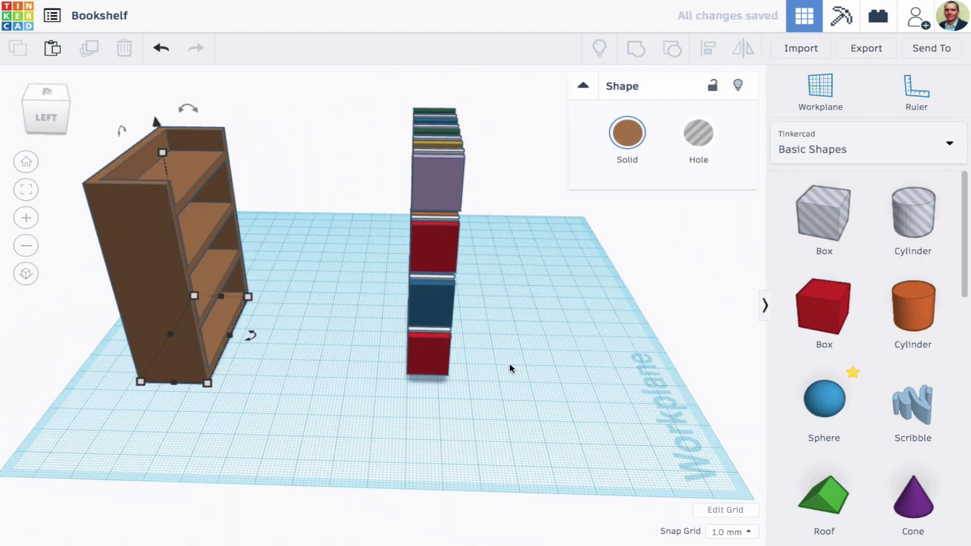
Place a red 20 mm box at the end of the bookshelf and raise it 53 mm above the workplane.
left_click(824, 310)
left_click(156, 379)
scroll(159, 353, "up", 5)
scroll(364, 324, "down", 10)
scroll(364, 324, "up", 5)
left_click_drag(384, 238, 375, 61)
left_click(26, 189)
scroll(211, 233, "down", 5)
left_click_drag(383, 229, 384, 148)
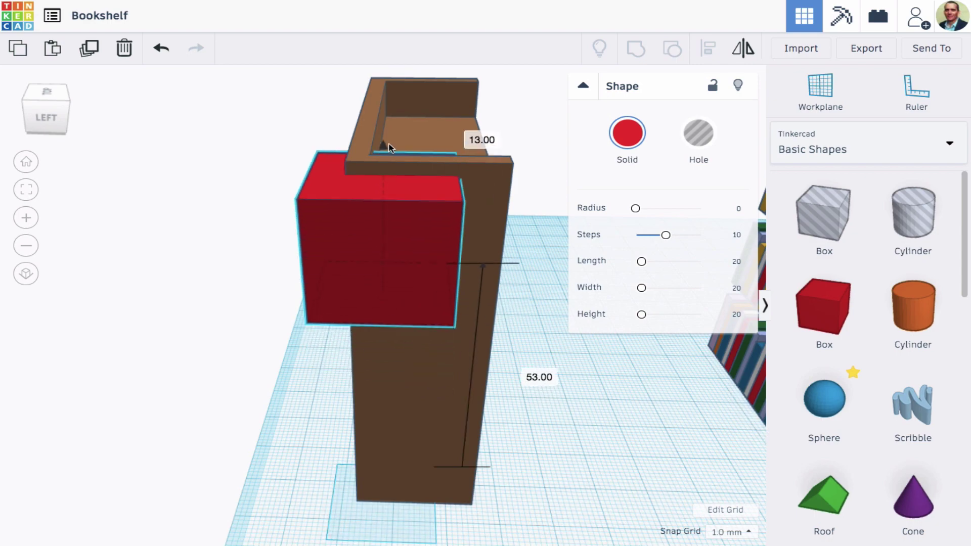
Shift the red box sideways along the bookshelf's end and raise it slightly toward the top.
left_click_drag(320, 293, 372, 284)
left_click_drag(357, 147, 357, 128)
right_click_drag(505, 243, 283, 356)
scroll(382, 310, "down", 5)
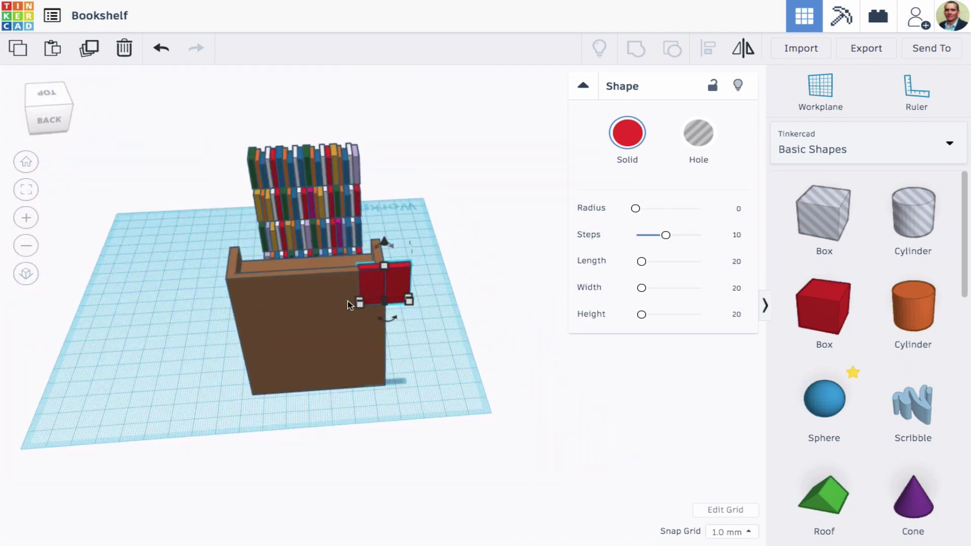
Adjust the red box at the bookshelf's top and shift it sideways to line up with the back corner.
scroll(382, 310, "up", 4)
left_click_drag(385, 189, 387, 167)
key("Left")
key("Left")
key("Left")
key("Left")
key("Left")
key("Left")
key("Left")
key("Left")
key("Left")
key("Left")
Stretch the red box into a long board spanning the full width of the bookshelf's upper back.
right_click_drag(370, 302, 340, 348)
left_click_drag(346, 351, 121, 519)
left_click(27, 192)
Place a Round Roof shape beside the bookshelf and raise it to the height of the red back board.
right_click_drag(280, 489, 541, 411)
scroll(860, 349, "down", 5)
right_click_drag(571, 444, 632, 435)
scroll(682, 424, "down", 5)
left_click(824, 301)
left_click(450, 493)
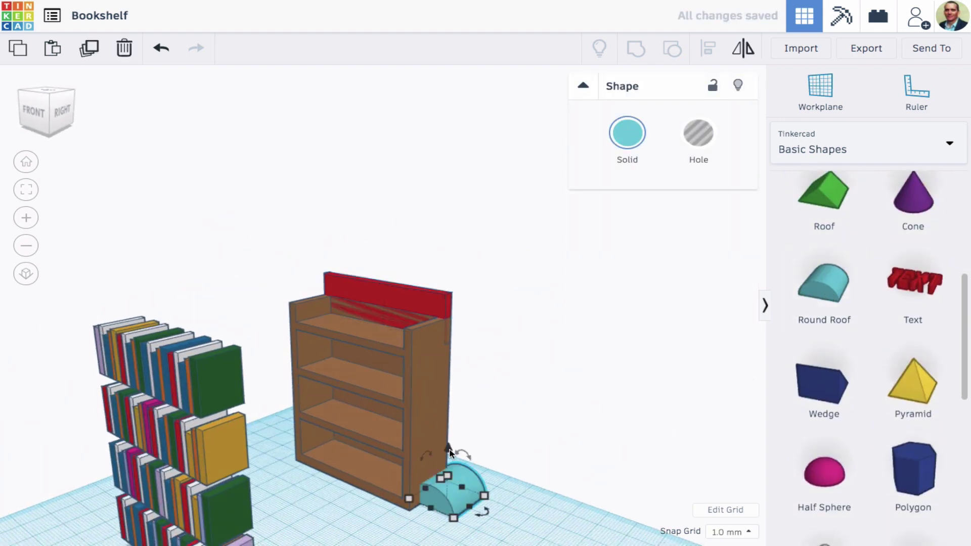
left_click_drag(455, 462, 453, 277)
Widen the round roof into a long, low arch and align it centrally across the width with the bookshelf and red board.
right_click_drag(547, 275, 320, 324)
left_click_drag(319, 306, 420, 304)
right_click_drag(233, 299, 240, 312)
left_click(375, 412)
left_click_drag(361, 259, 357, 261)
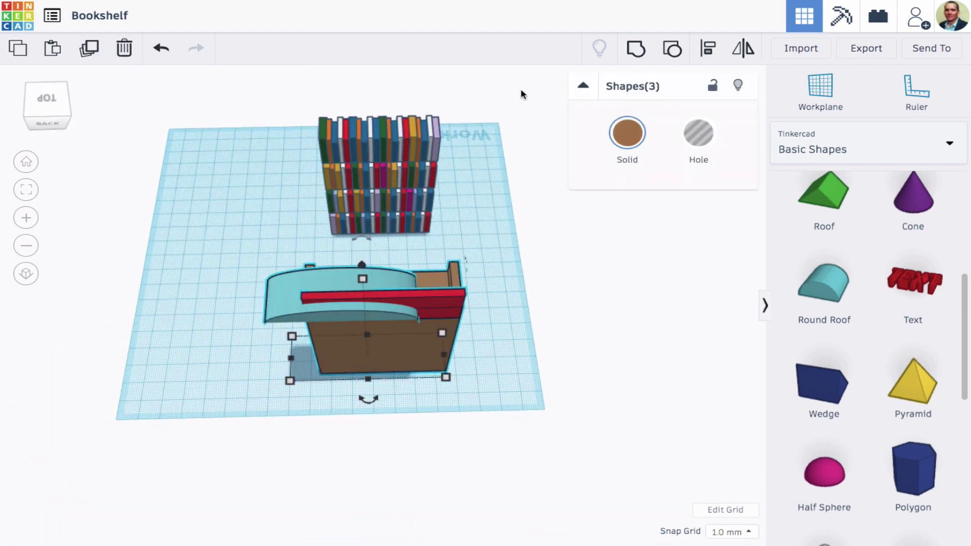
left_click(707, 49)
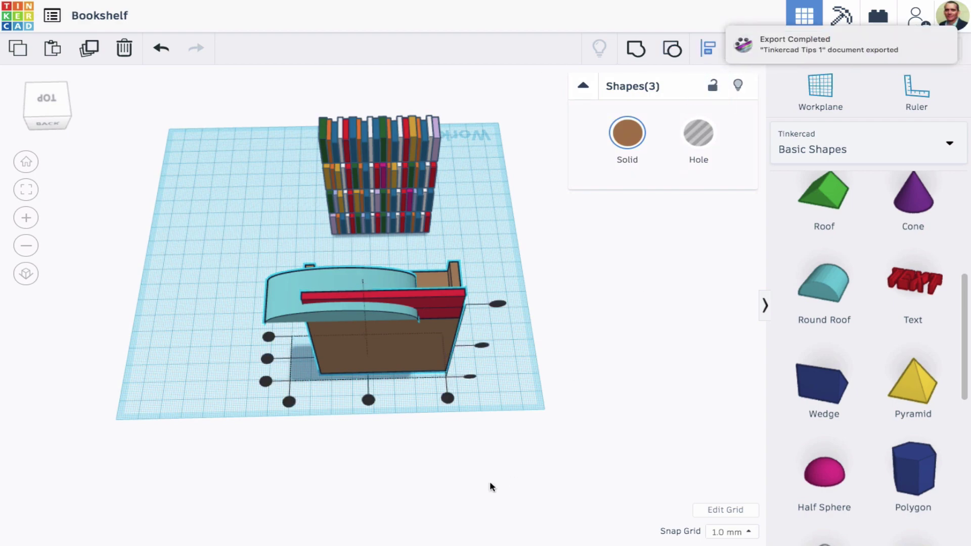
left_click(368, 400)
left_click(550, 360)
Narrow the round roof slightly from both ends so the arch fits between the bookshelf's side panels.
right_click_drag(550, 360, 524, 334)
scroll(439, 323, "up", 3)
right_click_drag(440, 322, 624, 343)
right_click_drag(393, 350, 314, 332)
left_click(313, 331)
right_click_drag(411, 394, 585, 364)
left_click_drag(549, 360, 528, 359)
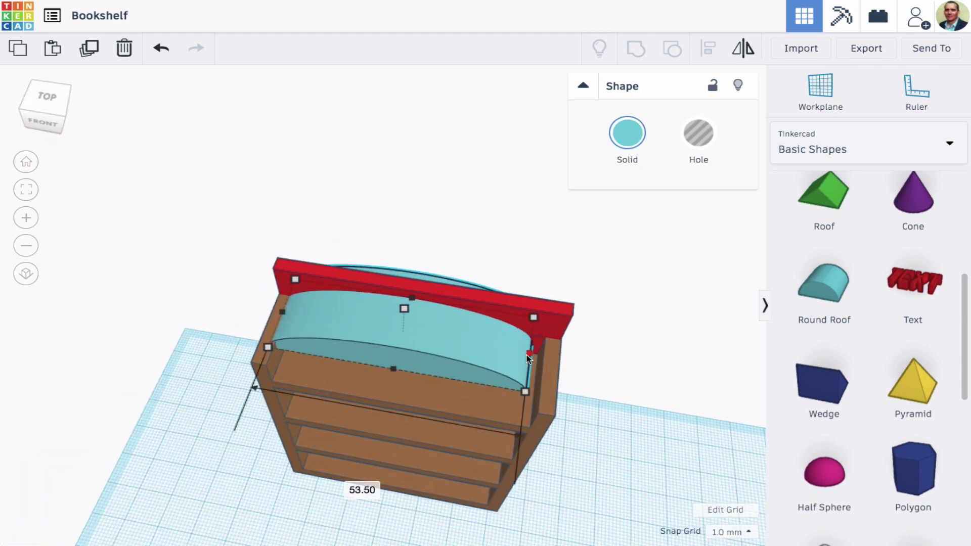
left_click_drag(282, 312, 302, 315)
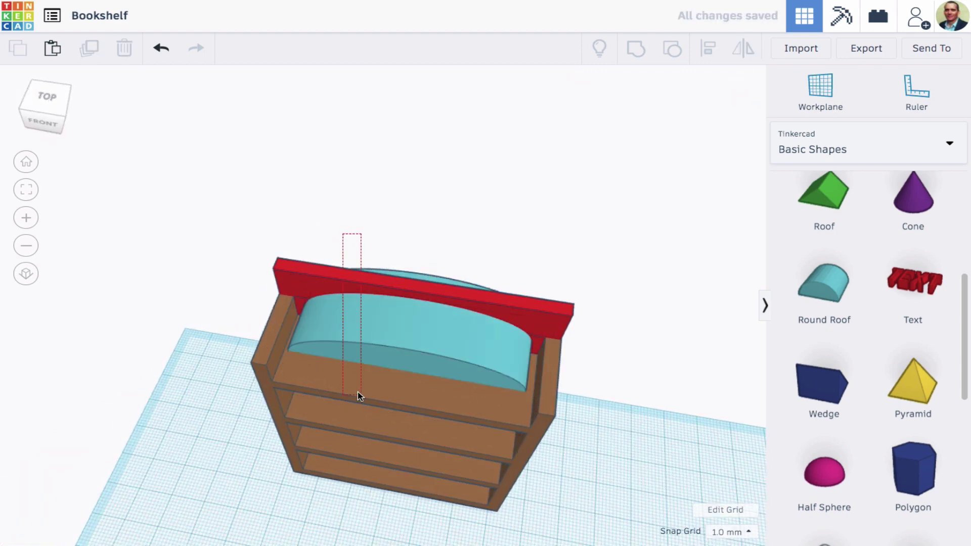
Check the alignment of the round roof with the bookshelf and the red back board.
left_click(353, 238)
key("ctrl+a")
left_click(708, 50)
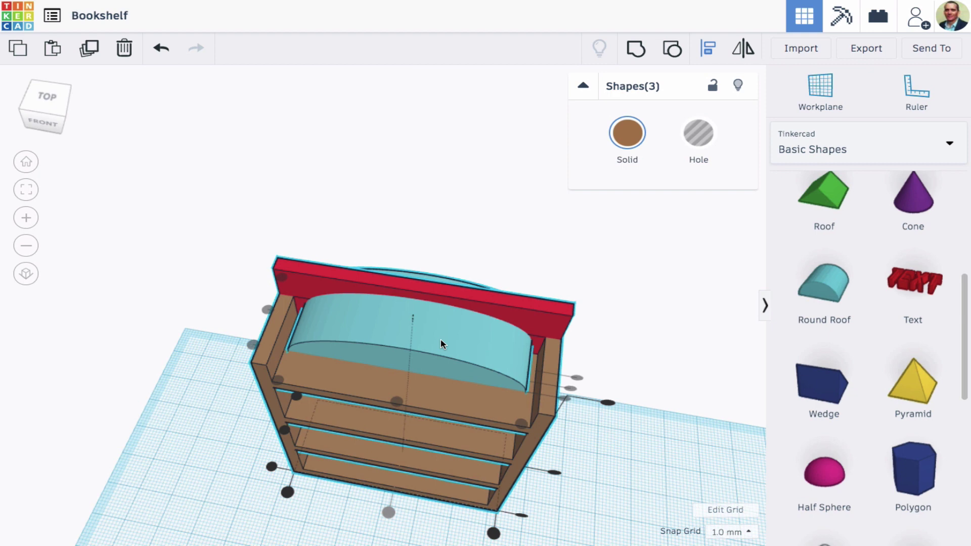
left_click(462, 331)
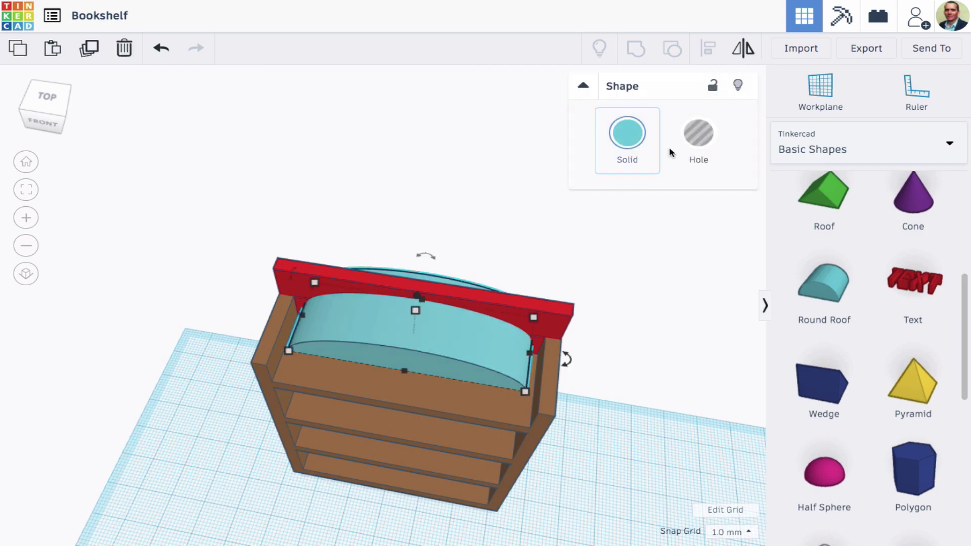
Turn the round roof into a hole and group it with the red board and bookshelf to cut an arched opening.
key("h")
left_click_drag(493, 235, 401, 279)
left_click(635, 48)
right_click_drag(619, 362, 498, 300)
scroll(843, 367, "down", 1)
scroll(844, 368, "down", 2)
scroll(844, 367, "up", 9)
scroll(845, 365, "down", 5)
scroll(846, 365, "down", 3)
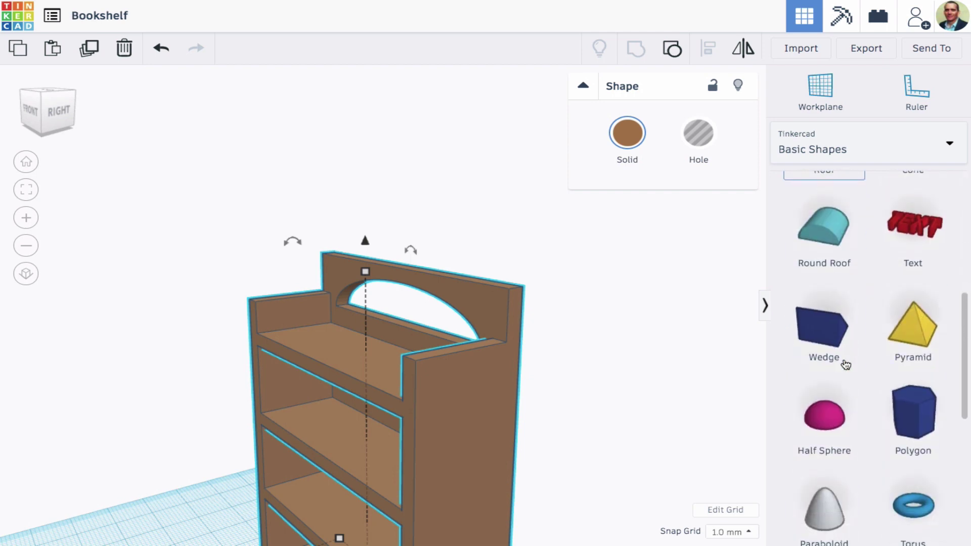
scroll(691, 440, "down", 5)
left_click_drag(823, 506, 412, 418)
key("Delete")
Move the bookshelf forward toward the rows of books until the books sit inside its shelves.
right_click_drag(410, 414, 390, 337)
left_click(387, 342)
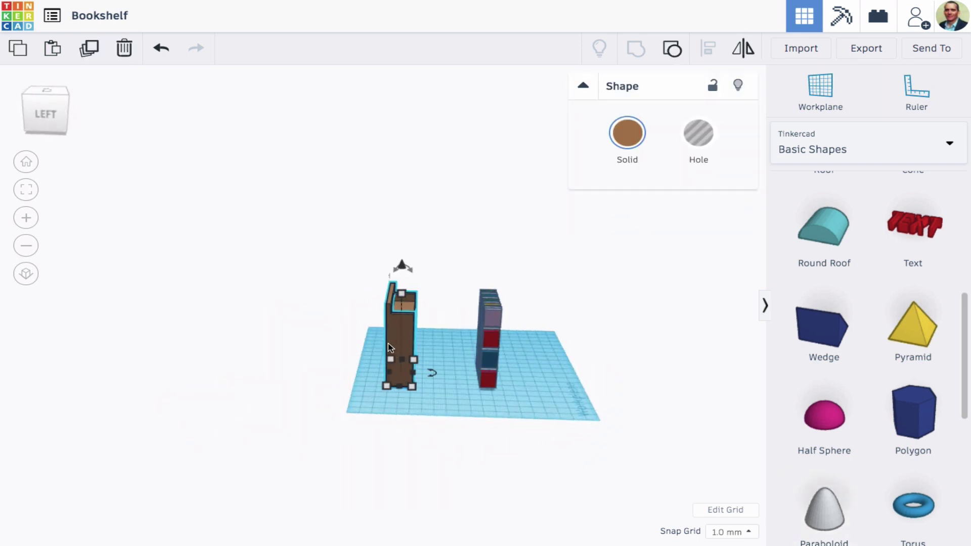
key("Right")
key("Right")
key("Right")
key("Right")
key("Right")
key("Right")
key("Right")
key("Right")
key("Right")
key("Right")
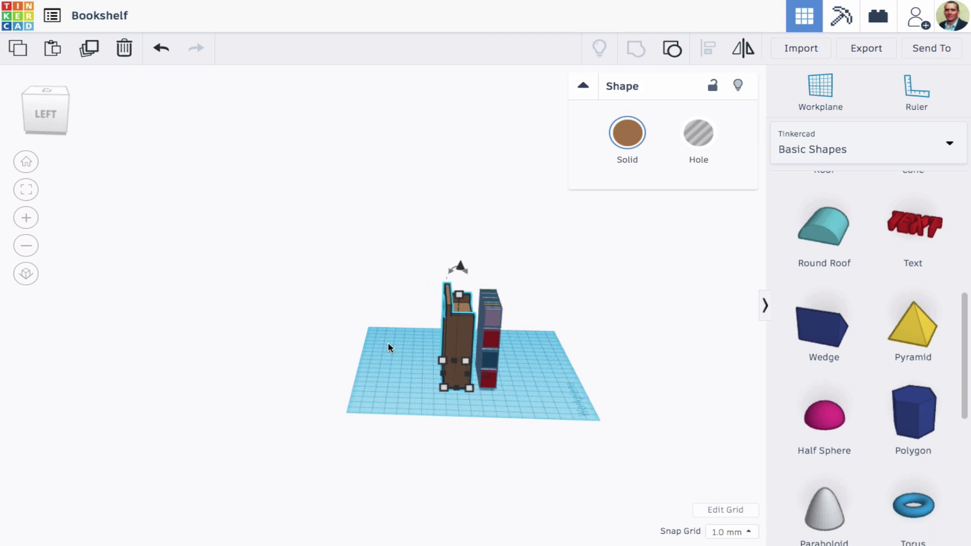
key("Right")
key("Right")
key("Right")
key("Right")
key("Right")
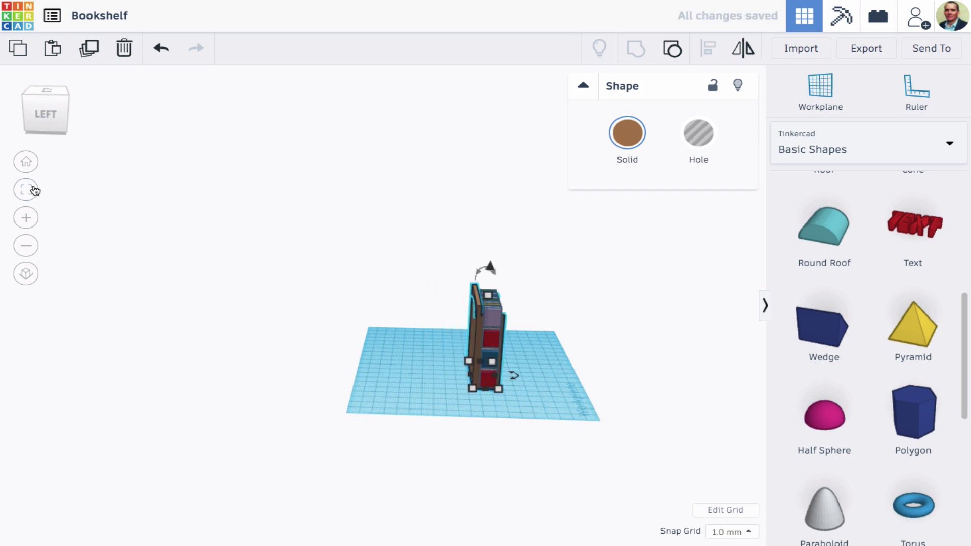
left_click(33, 189)
right_click_drag(531, 348, 430, 347)
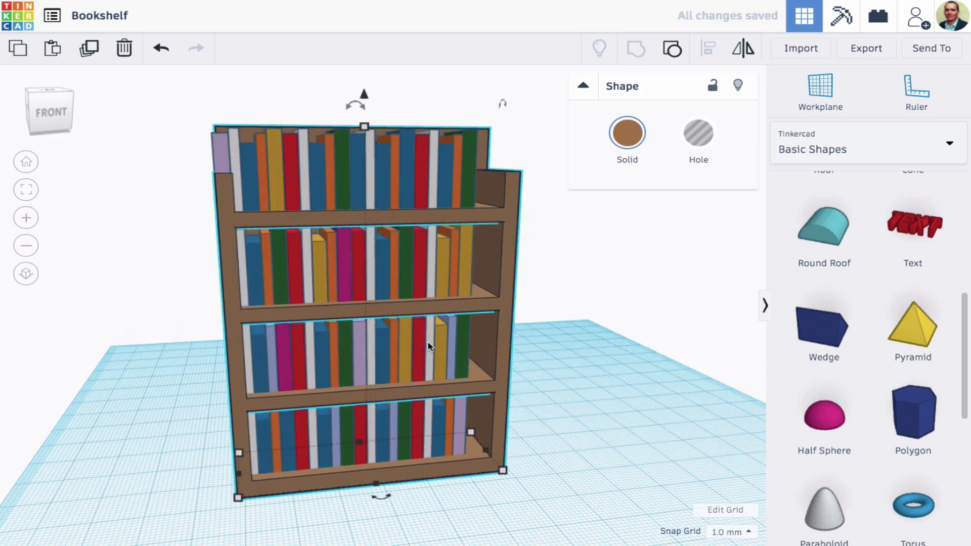